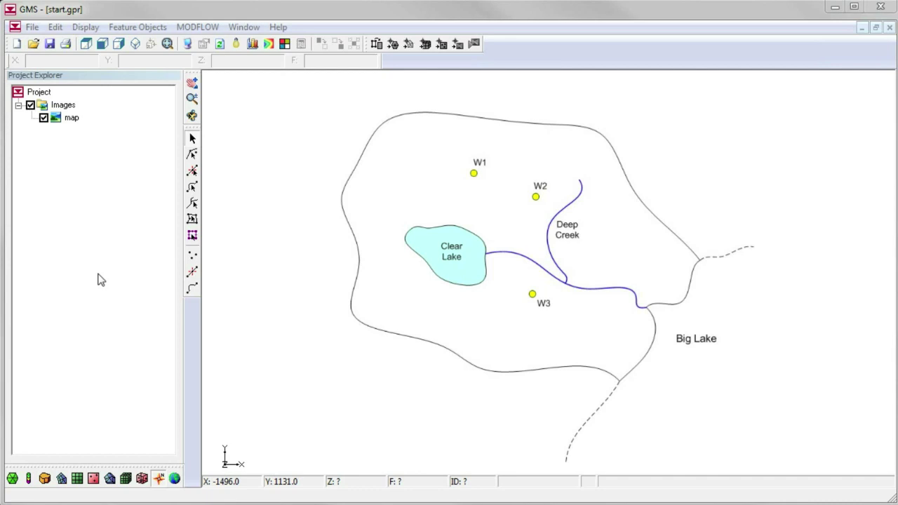
Bring up the Project Explorer context menu to add a new project item
{"action": "right_click", "coordinate": [99, 279]}
Create a new conceptual model named 'Big Lake'
{"action": "mouse_move", "coordinate": [123, 282]}
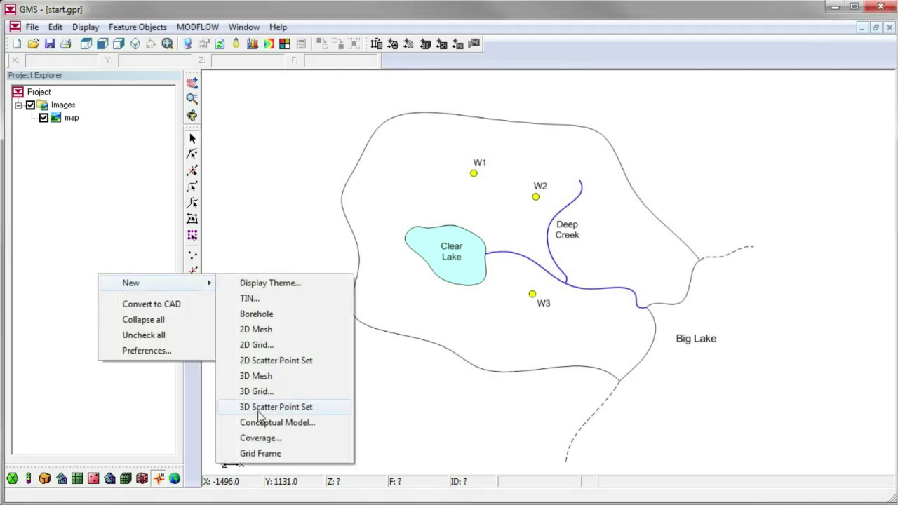
{"action": "left_click", "coordinate": [259, 424]}
{"action": "type", "text": "Big L"}
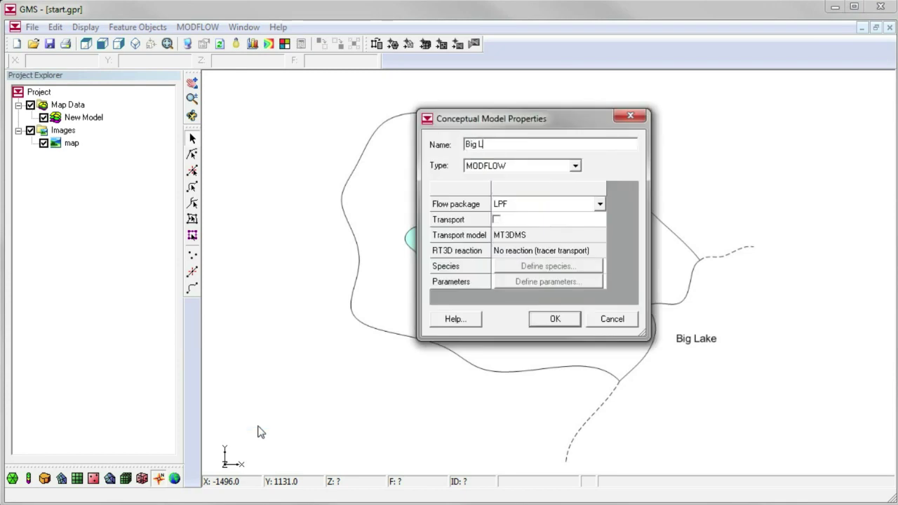
{"action": "type", "text": "ake"}
{"action": "key", "text": "Return"}
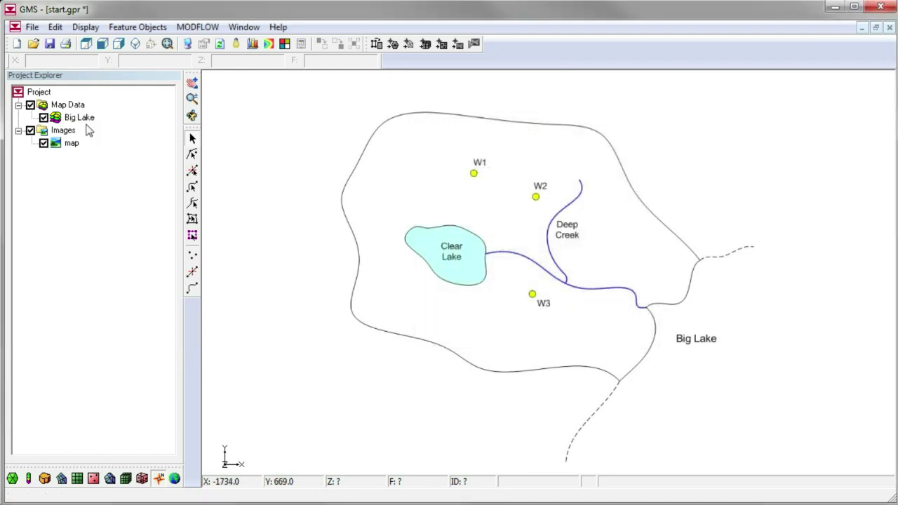
Add a new coverage named 'Boundary' to the Big Lake model
{"action": "right_click", "coordinate": [80, 118]}
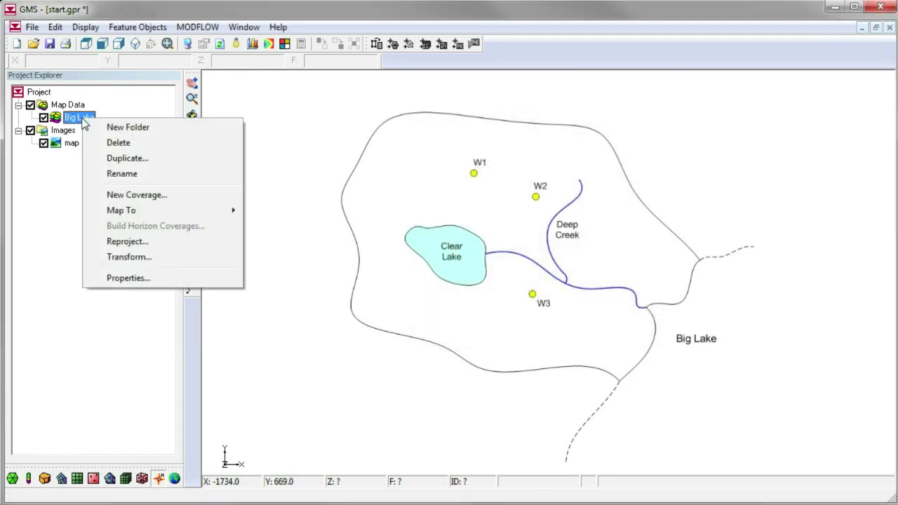
{"action": "left_click", "coordinate": [120, 197]}
{"action": "type", "text": "Bound"}
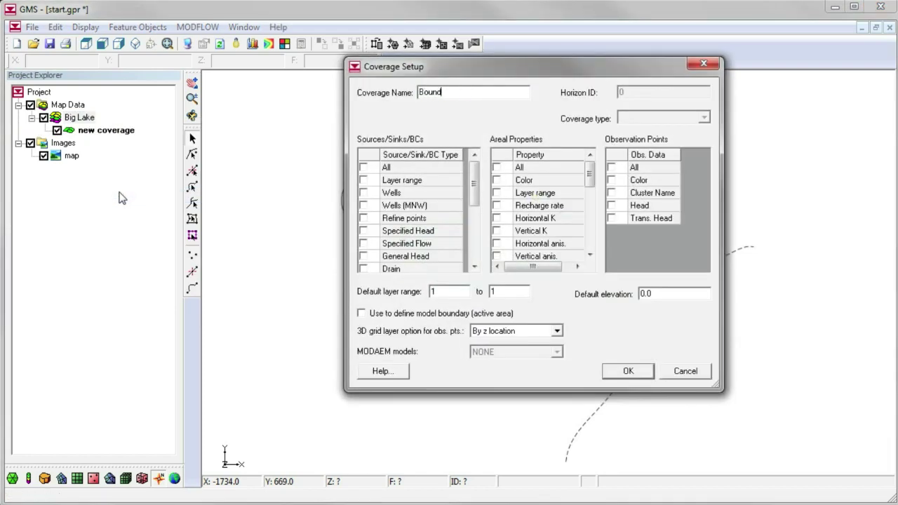
{"action": "type", "text": "ary"}
{"action": "key", "text": "Return"}
{"action": "left_click", "coordinate": [190, 289]}
Draw an arc along the lower Big Lake shoreline to the shoreline junction
{"action": "left_click", "coordinate": [618, 381]}
{"action": "left_click", "coordinate": [639, 361]}
{"action": "left_click", "coordinate": [651, 345]}
{"action": "left_click", "coordinate": [656, 326]}
{"action": "left_click", "coordinate": [650, 310]}
{"action": "left_click", "coordinate": [645, 306]}
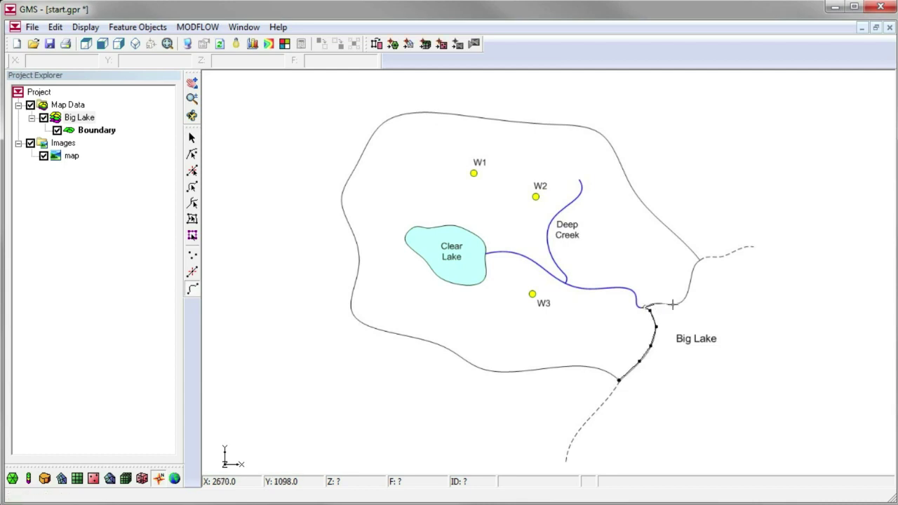
Trace the upper shoreline, then the rest of the outer boundary back to the start node
{"action": "left_click", "coordinate": [672, 303]}
{"action": "left_click", "coordinate": [681, 300]}
{"action": "left_click", "coordinate": [689, 288]}
{"action": "left_click", "coordinate": [691, 270]}
{"action": "left_click", "coordinate": [699, 258]}
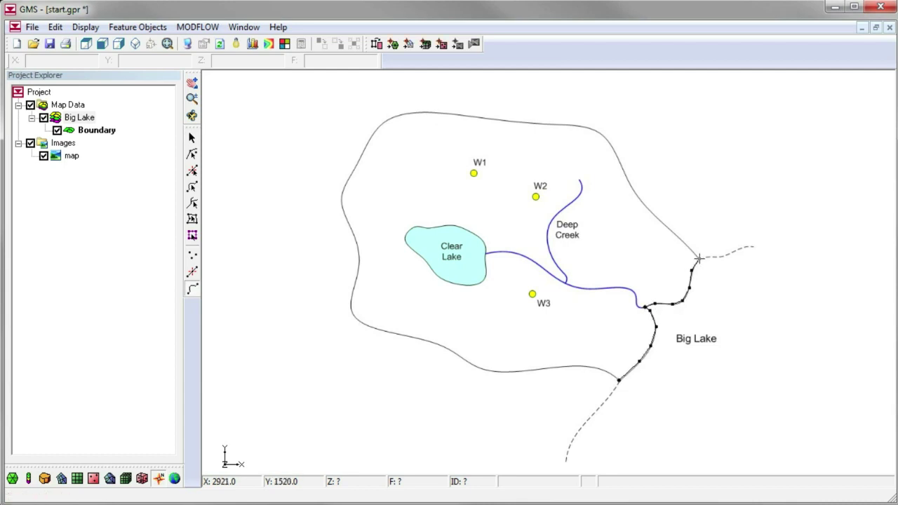
{"action": "mouse_move", "coordinate": [698, 258]}
{"action": "left_mouse_down"}
{"action": "mouse_move", "coordinate": [662, 224]}
{"action": "mouse_move", "coordinate": [603, 135]}
{"action": "mouse_move", "coordinate": [413, 113]}
{"action": "mouse_move", "coordinate": [374, 135]}
{"action": "mouse_move", "coordinate": [342, 200]}
{"action": "mouse_move", "coordinate": [360, 251]}
{"action": "mouse_move", "coordinate": [351, 296]}
{"action": "mouse_move", "coordinate": [378, 329]}
{"action": "mouse_move", "coordinate": [508, 372]}
{"action": "mouse_move", "coordinate": [568, 366]}
{"action": "mouse_move", "coordinate": [618, 380]}
{"action": "left_mouse_up"}
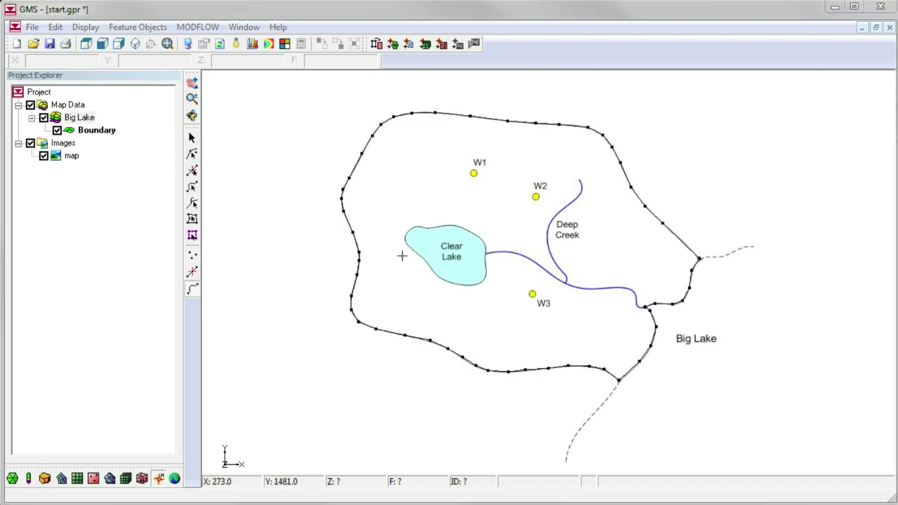
{"action": "right_click", "coordinate": [96, 131]}
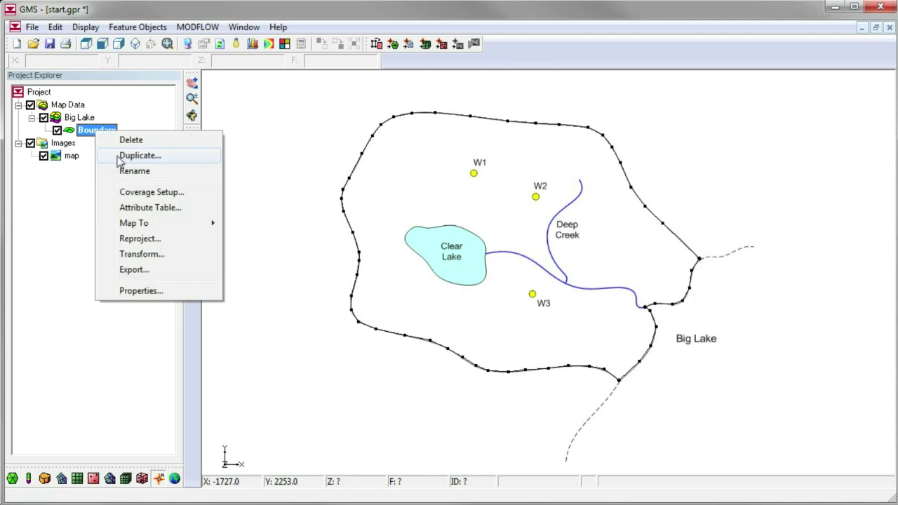
Duplicate the Boundary coverage and rename the copy 'Sources & Sinks'
{"action": "left_click", "coordinate": [133, 155]}
{"action": "double_click", "coordinate": [116, 143]}
{"action": "type", "text": "Sources & Sinks"}
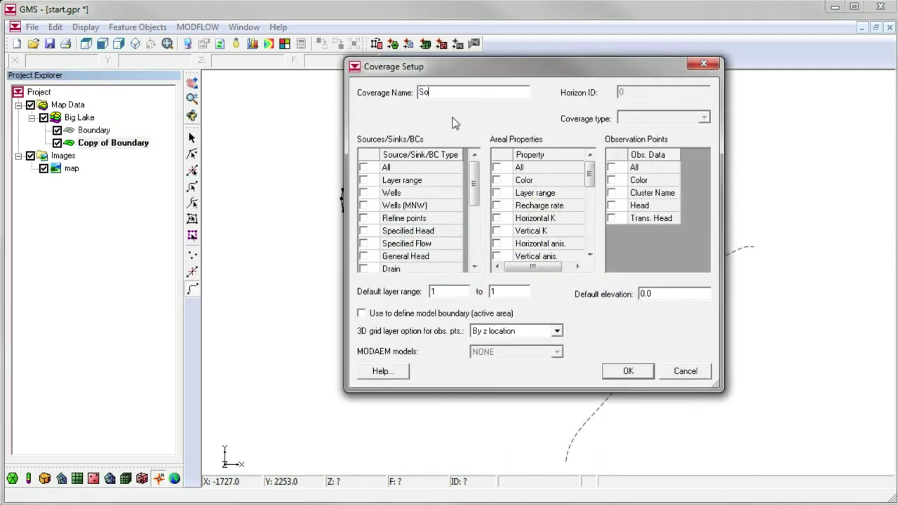
Enable wells, refine points, specified head, general head and river in the coverage setup
{"action": "left_click", "coordinate": [364, 193]}
{"action": "left_click", "coordinate": [363, 219]}
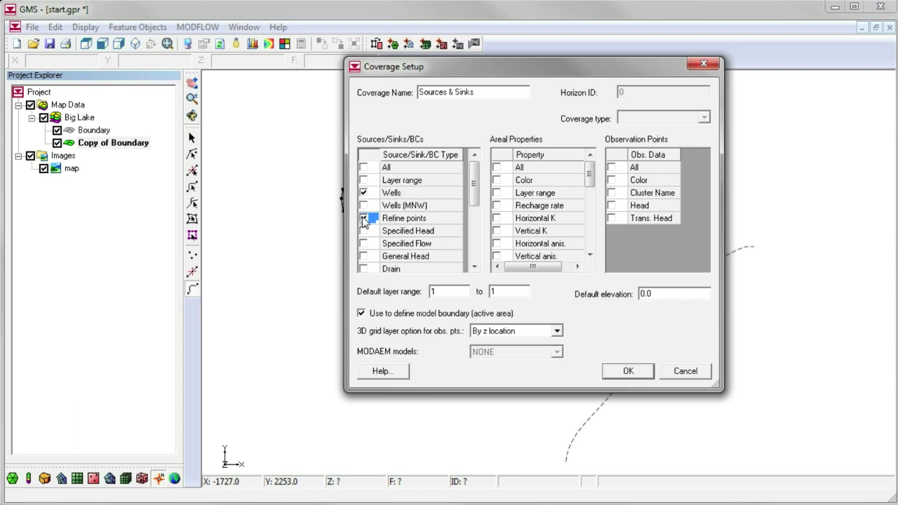
{"action": "left_click", "coordinate": [363, 231]}
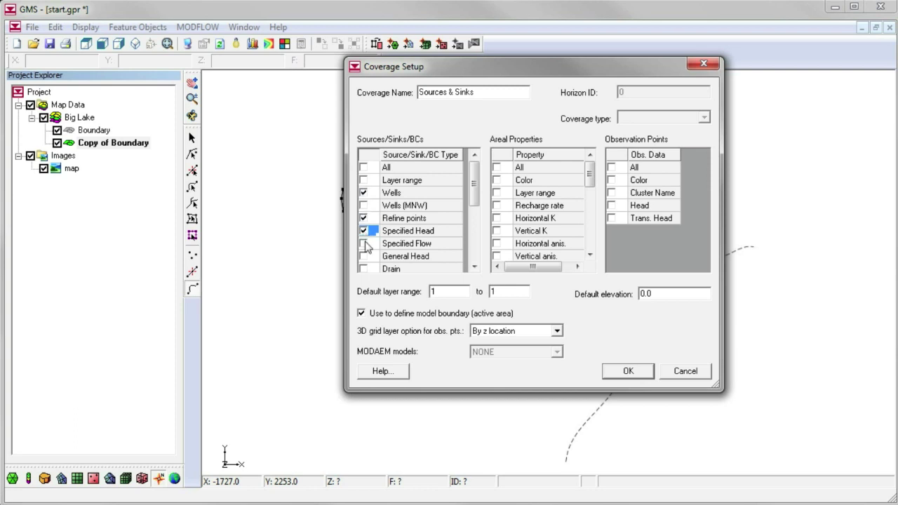
{"action": "left_click", "coordinate": [364, 256]}
{"action": "left_click", "coordinate": [471, 239]}
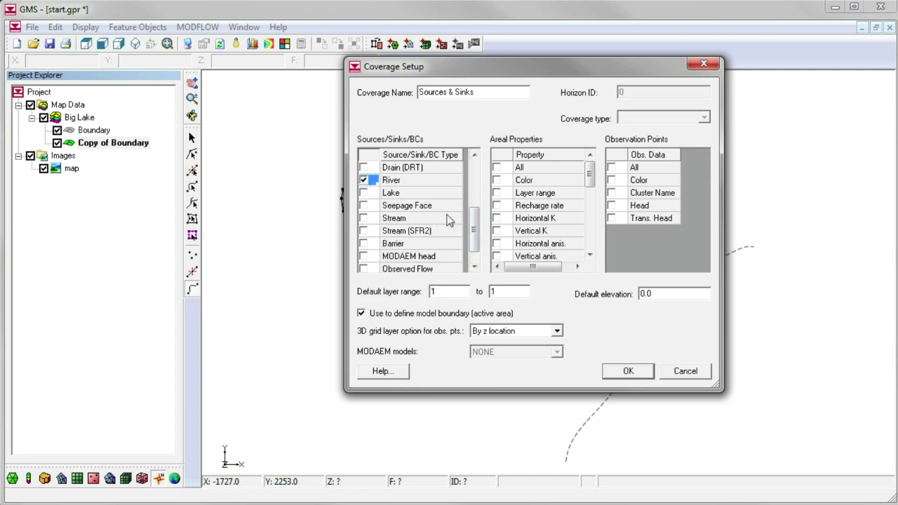
{"action": "left_click", "coordinate": [611, 368]}
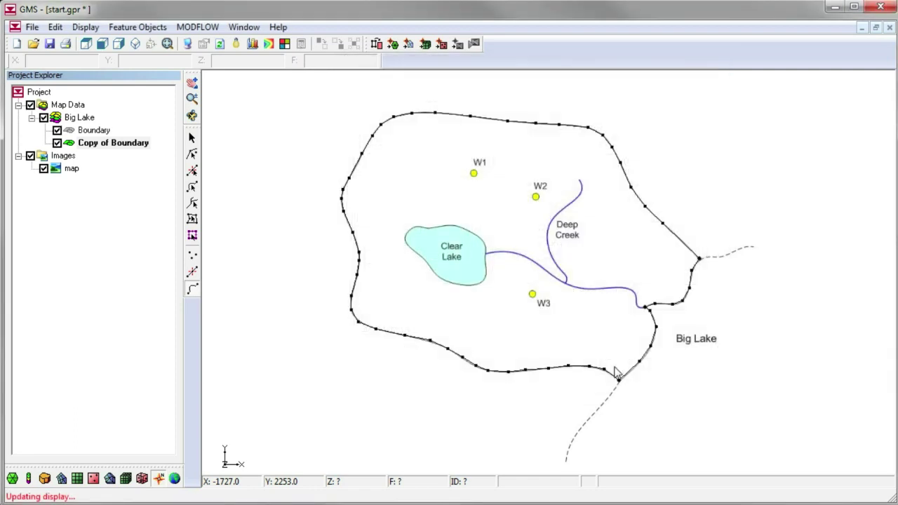
{"action": "left_click", "coordinate": [193, 187]}
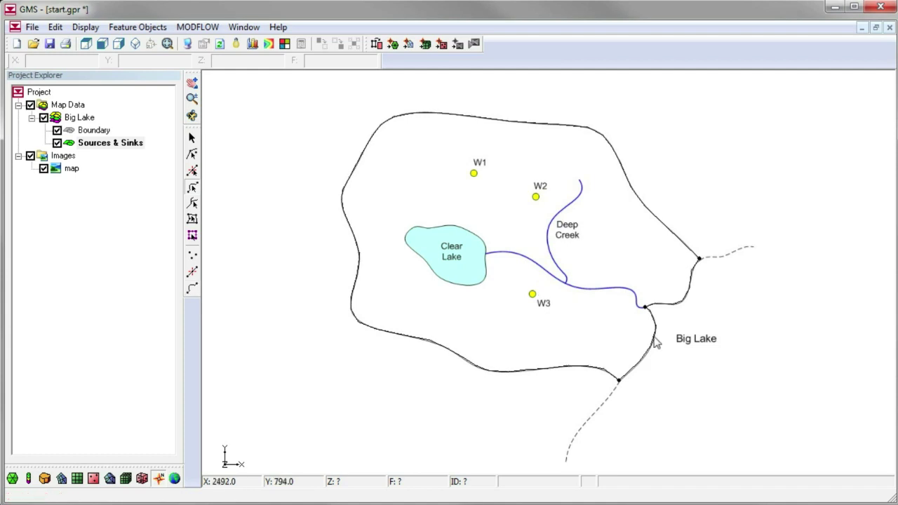
{"action": "left_click", "coordinate": [674, 306]}
Set both Big Lake shoreline arcs to specified-head type
{"action": "right_click", "coordinate": [673, 306]}
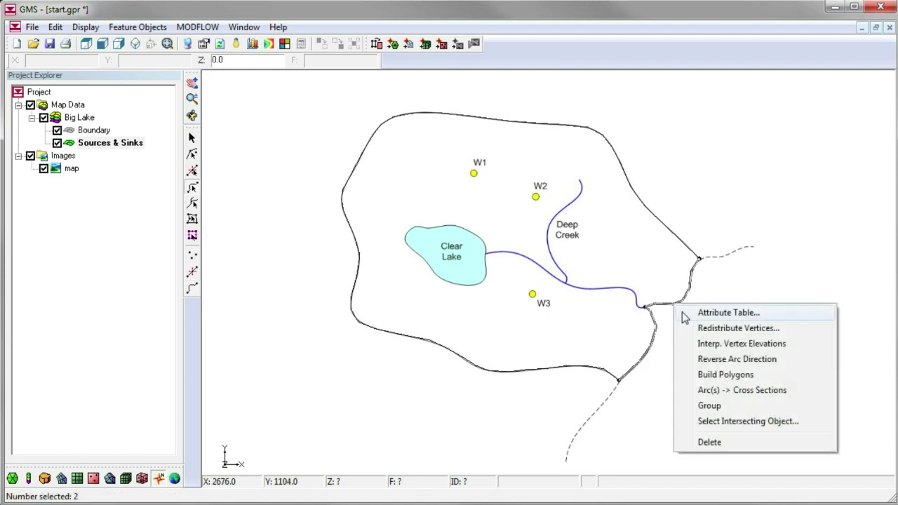
{"action": "left_click", "coordinate": [691, 312]}
{"action": "left_click", "coordinate": [471, 212]}
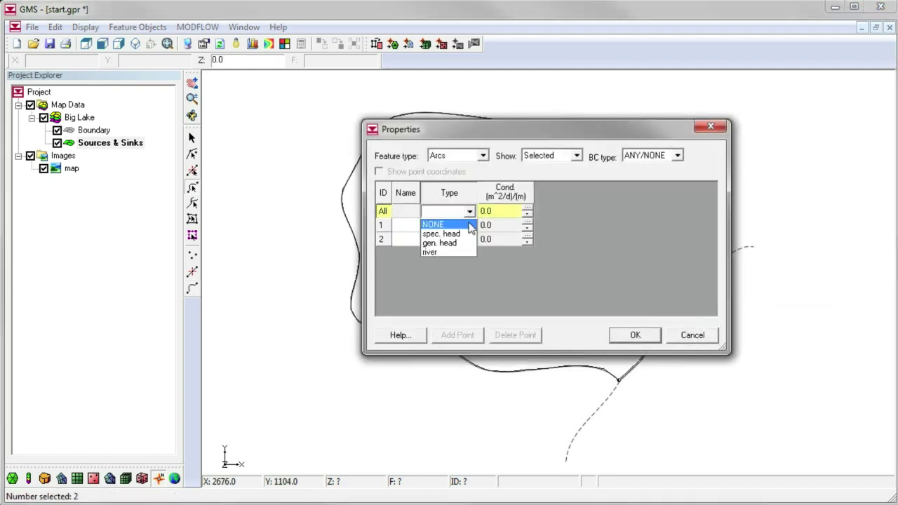
{"action": "left_click", "coordinate": [469, 237]}
{"action": "left_click", "coordinate": [635, 335]}
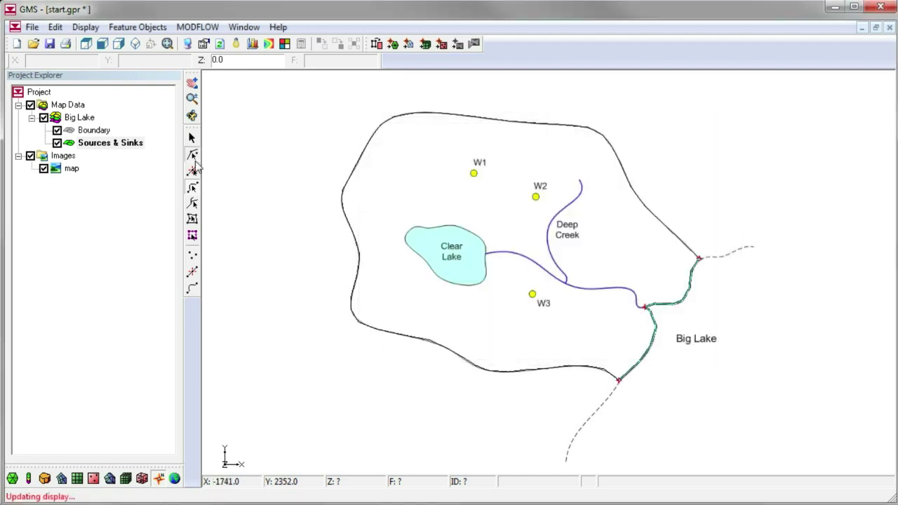
Give all shoreline nodes a head-stage of 100
{"action": "left_click_drag", "start_coordinate": [579, 214], "coordinate": [730, 410]}
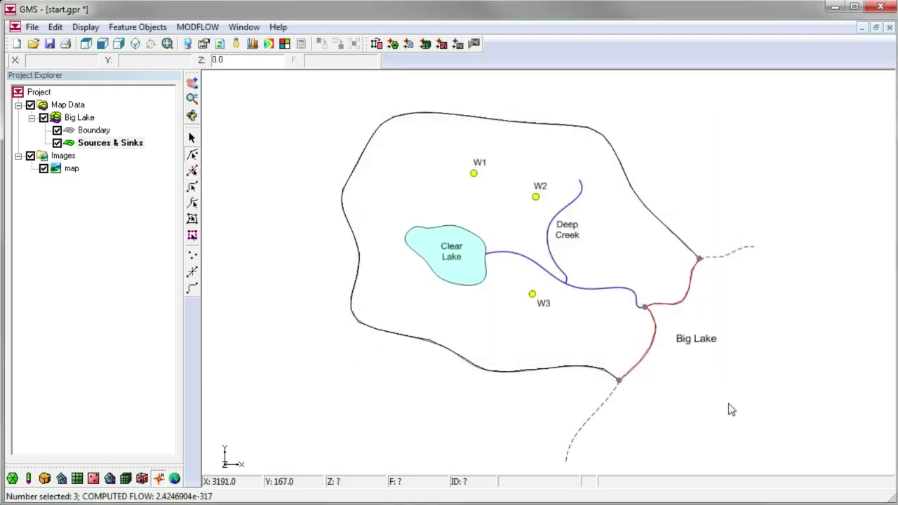
{"action": "right_click", "coordinate": [700, 263]}
{"action": "left_click", "coordinate": [715, 268]}
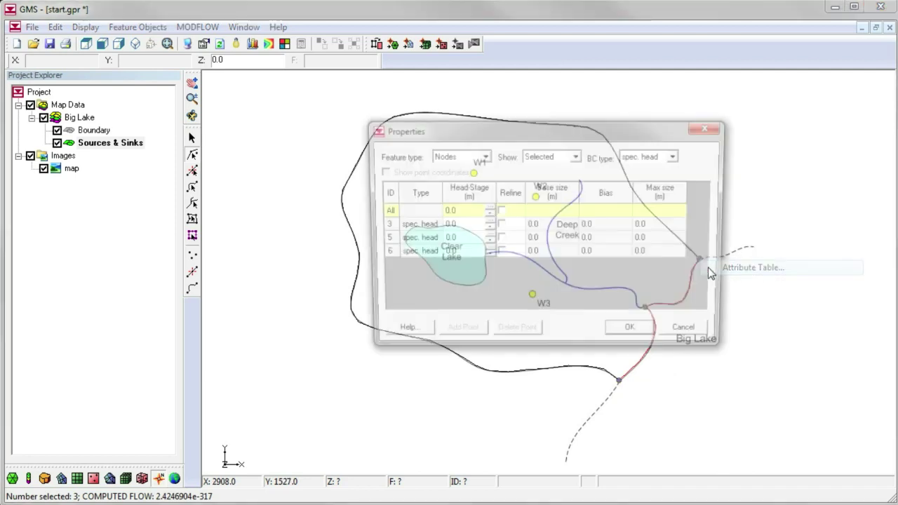
{"action": "left_click", "coordinate": [467, 211]}
{"action": "type", "text": "100"}
{"action": "key", "text": "Return"}
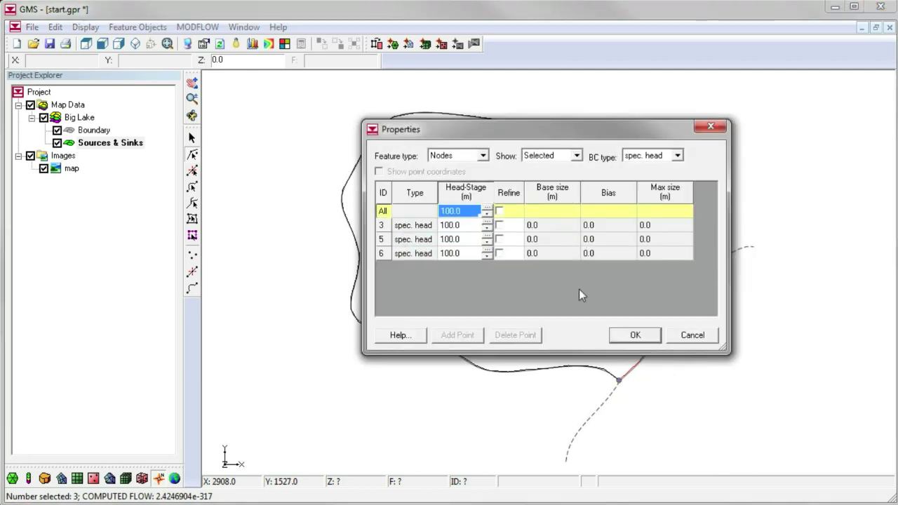
{"action": "left_click", "coordinate": [634, 335]}
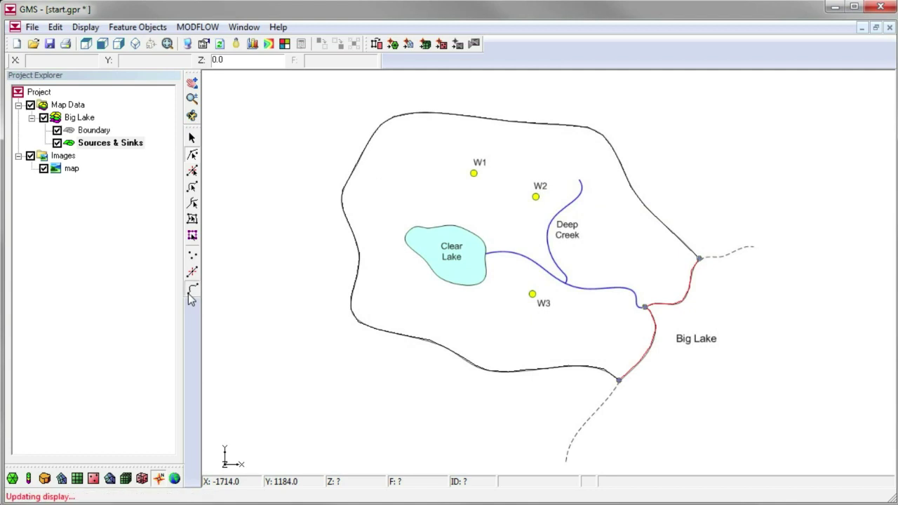
Draw arcs from Clear Lake to the Big Lake arc and down Deep Creek's upper branch
{"action": "left_click", "coordinate": [551, 274]}
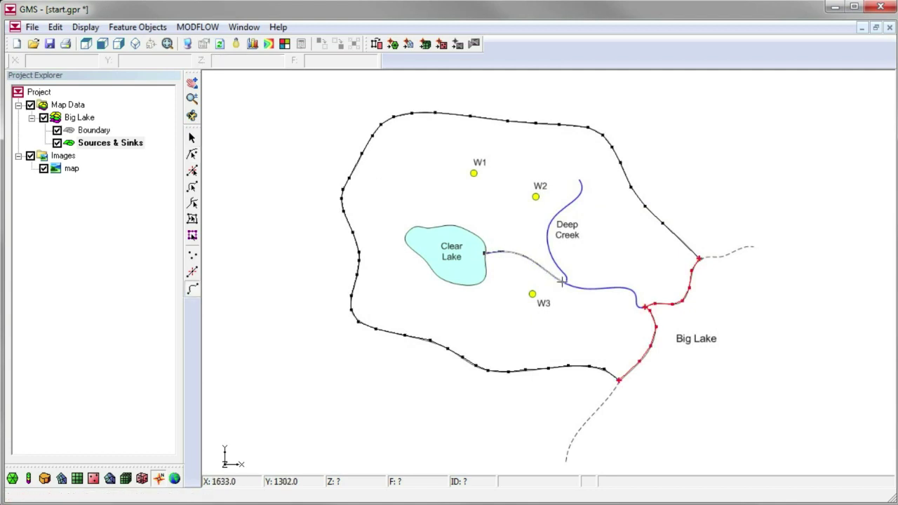
{"action": "left_click", "coordinate": [605, 288]}
{"action": "left_click", "coordinate": [642, 308]}
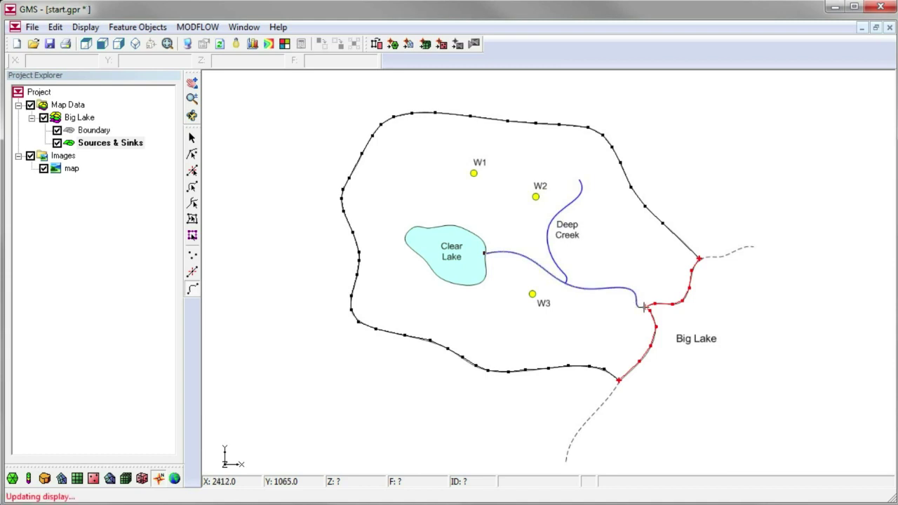
{"action": "left_click", "coordinate": [580, 178]}
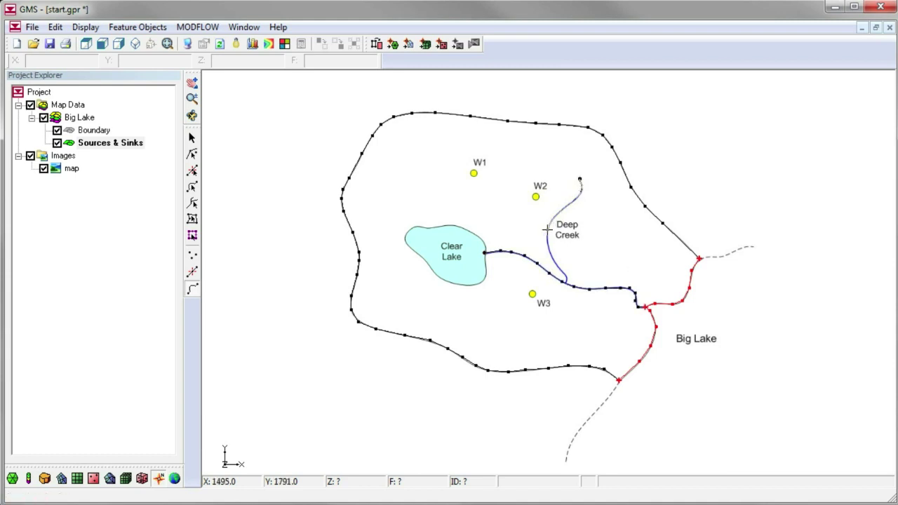
{"action": "left_click", "coordinate": [567, 280]}
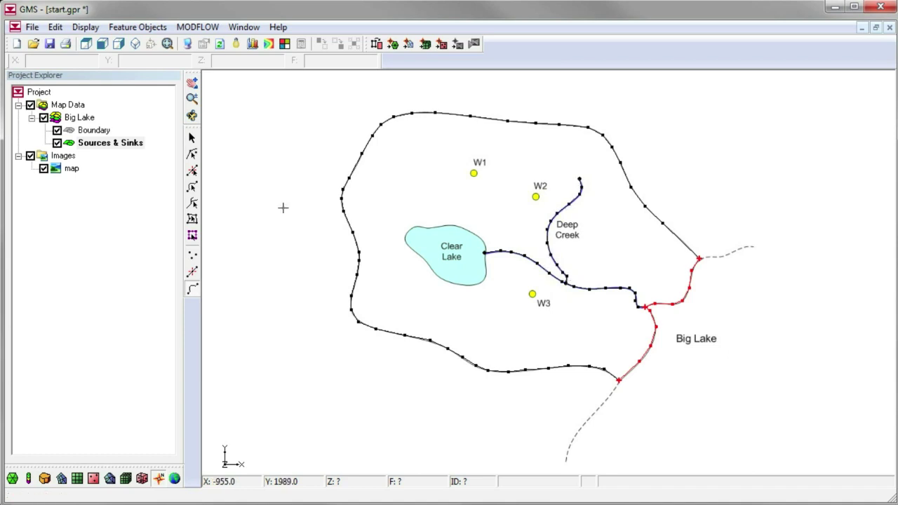
Select the three new stream arcs
{"action": "left_click", "coordinate": [194, 188]}
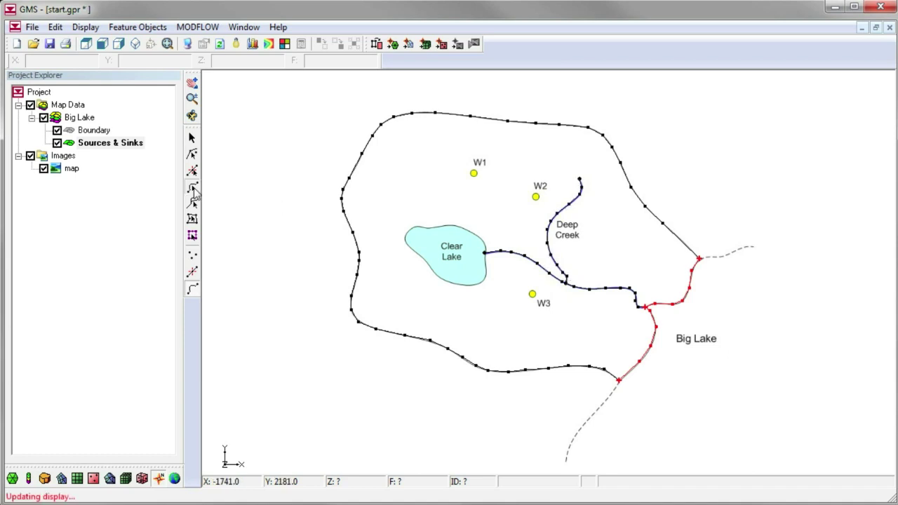
{"action": "left_click", "coordinate": [525, 260]}
{"action": "left_click", "coordinate": [567, 279], "text": "shift"}
{"action": "left_click", "coordinate": [579, 293], "text": "shift"}
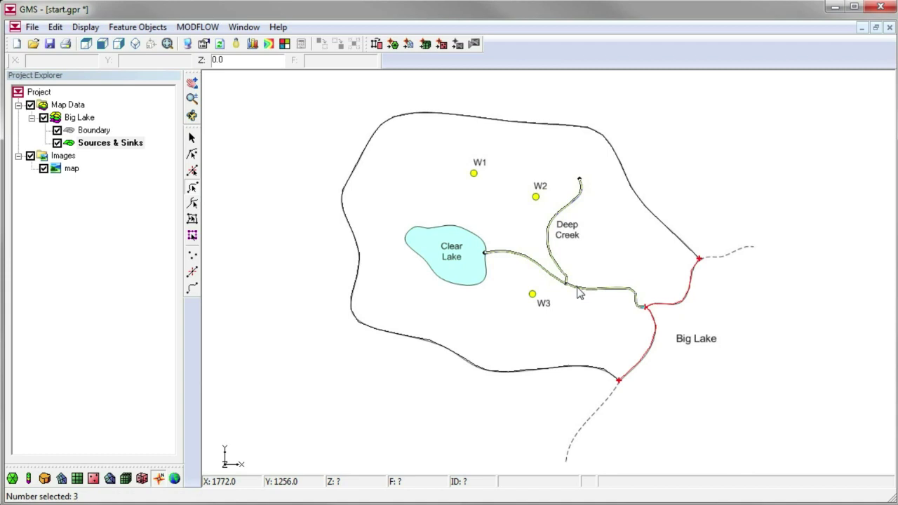
{"action": "right_click", "coordinate": [580, 293]}
Make the three stream arcs river boundaries with conductance 0.025
{"action": "left_click", "coordinate": [631, 296]}
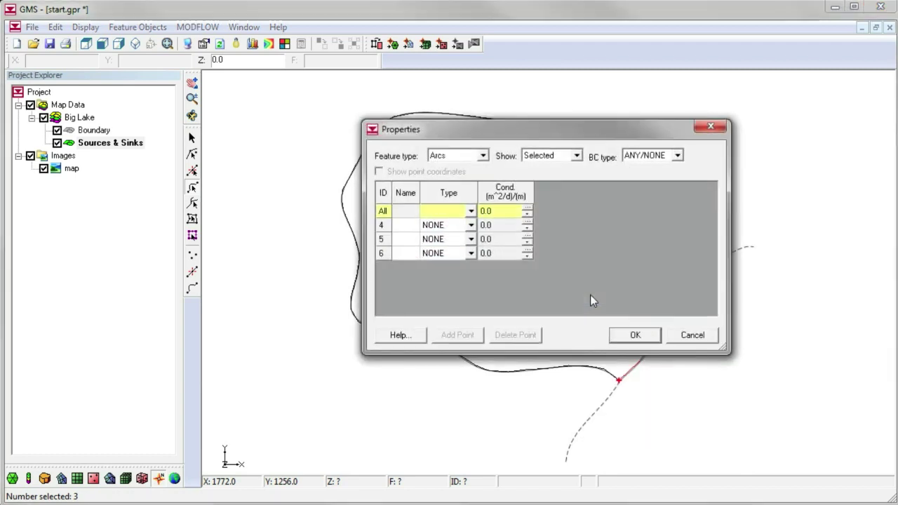
{"action": "left_click", "coordinate": [469, 210]}
{"action": "left_click", "coordinate": [463, 251]}
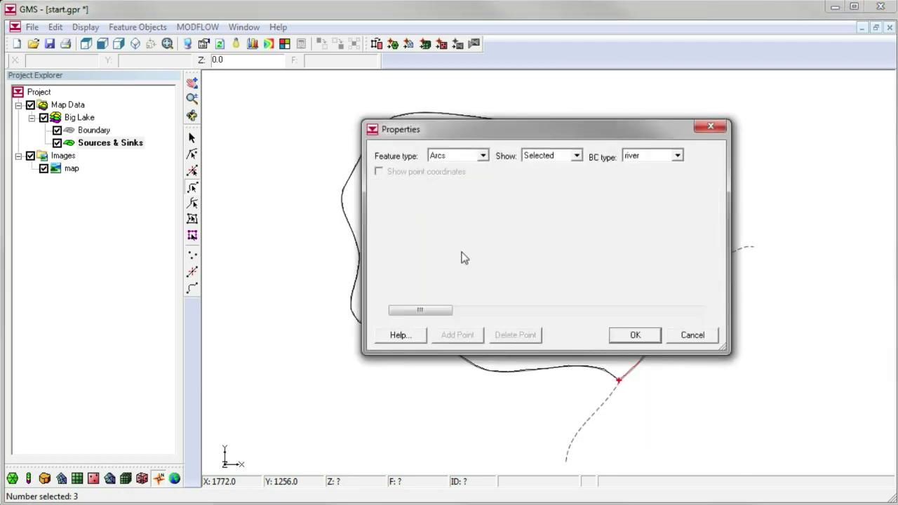
{"action": "left_click", "coordinate": [495, 210]}
{"action": "type", "text": "0.025"}
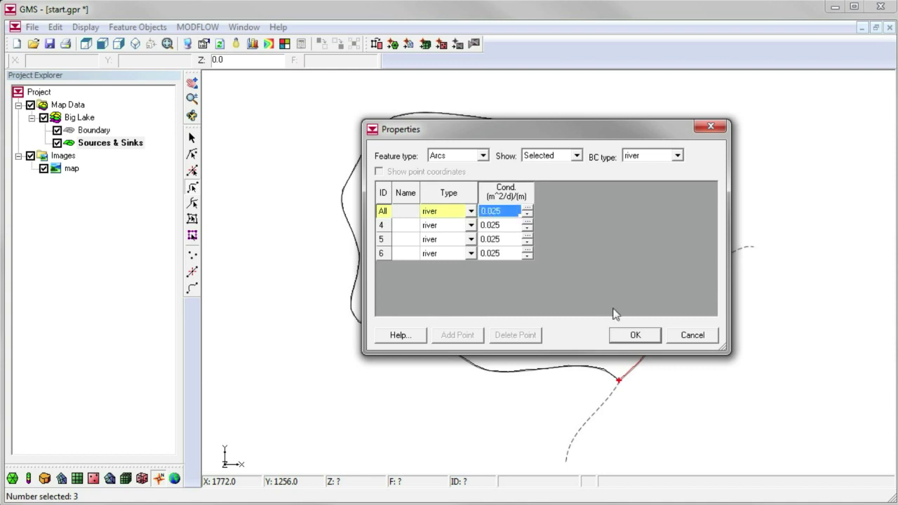
{"action": "left_click", "coordinate": [632, 335]}
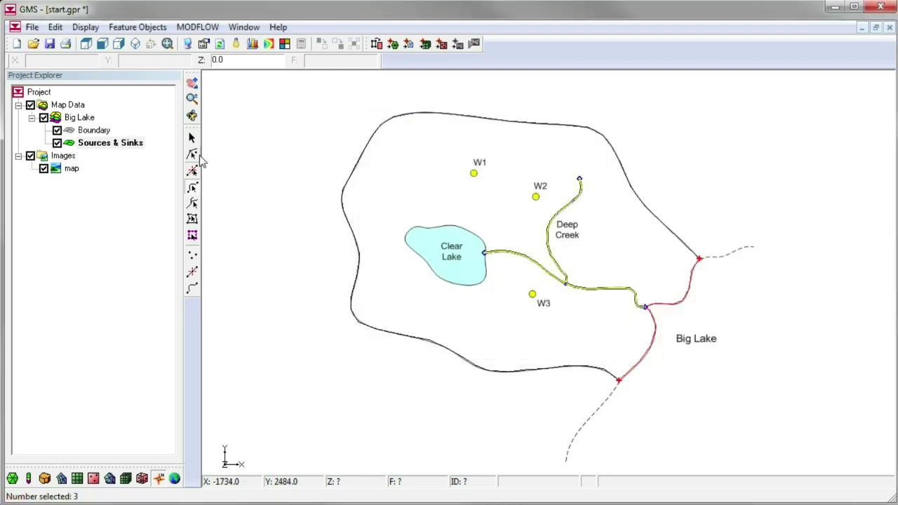
Set the Clear Lake node to stage 120/bottom 117 and the upper Deep Creek node to 118/115
{"action": "left_click", "coordinate": [192, 154]}
{"action": "left_click", "coordinate": [484, 252]}
{"action": "right_click", "coordinate": [486, 254]}
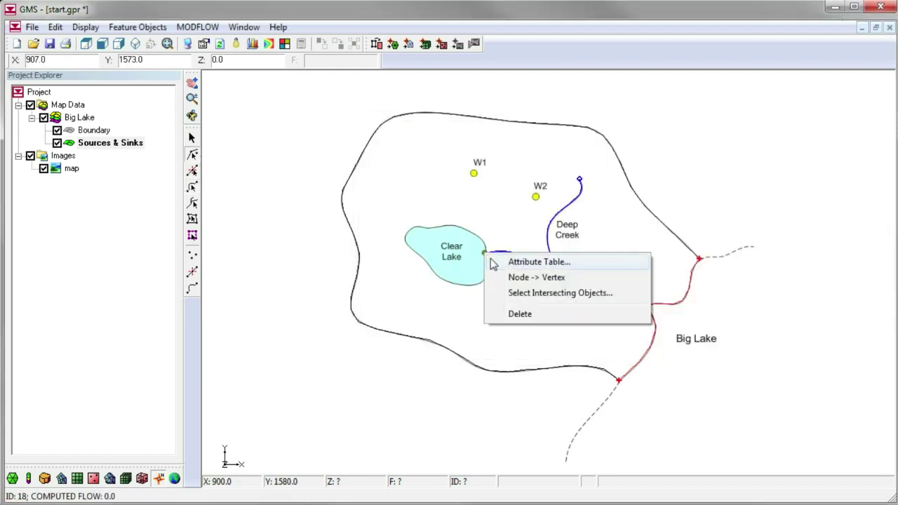
{"action": "left_click", "coordinate": [493, 259]}
{"action": "left_click", "coordinate": [461, 211]}
{"action": "type", "text": "120"}
{"action": "key", "text": "Tab"}
{"action": "type", "text": "117"}
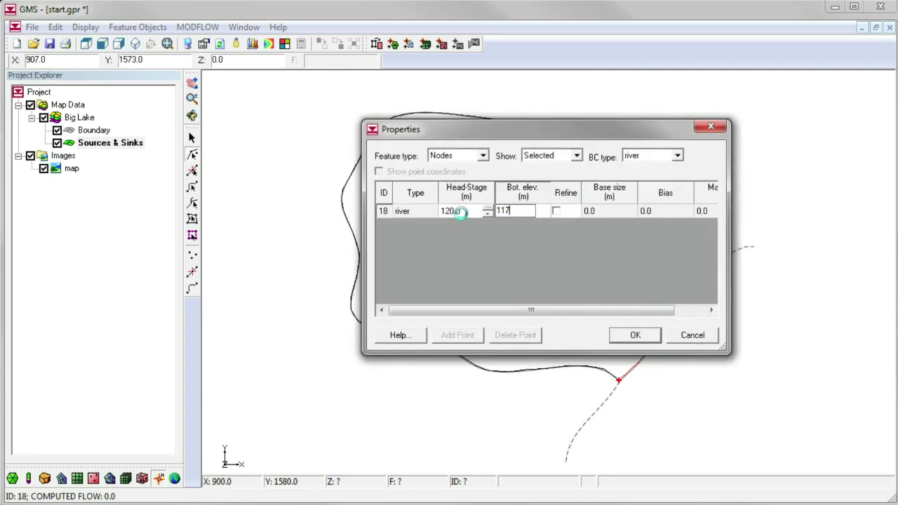
{"action": "key", "text": "Return"}
{"action": "left_click", "coordinate": [579, 180]}
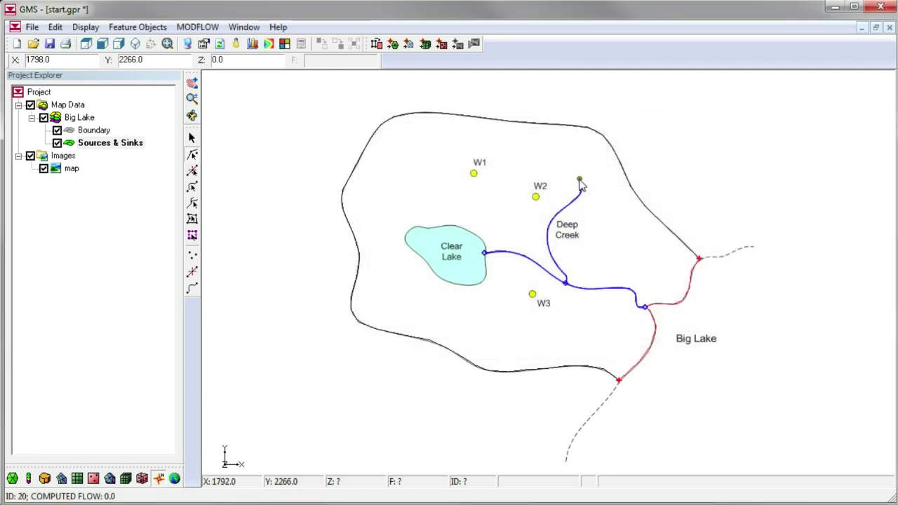
{"action": "right_click", "coordinate": [579, 181]}
{"action": "left_click", "coordinate": [597, 190]}
{"action": "left_click", "coordinate": [464, 212]}
{"action": "type", "text": "118"}
{"action": "key", "text": "Tab"}
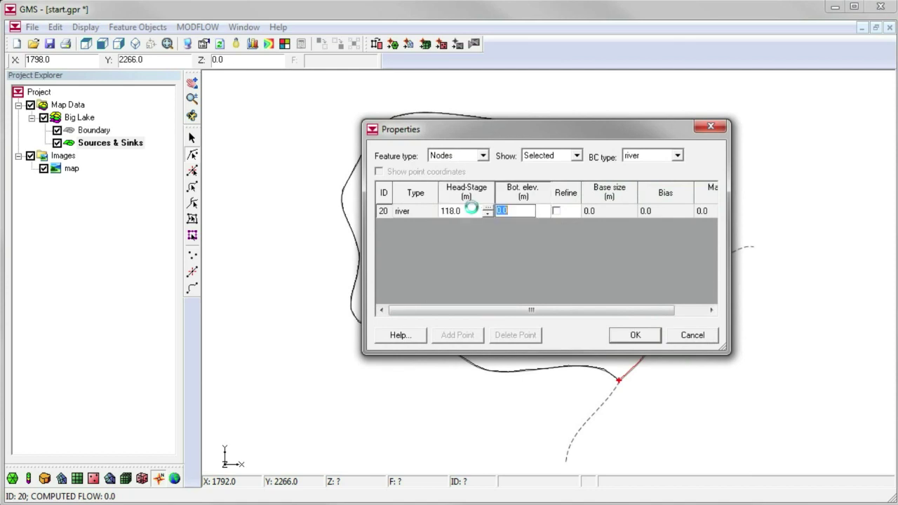
{"action": "type", "text": "115"}
{"action": "key", "text": "Return"}
Set the creek junction node to stage 110/bottom 107 and the Big Lake node's stage to 100
{"action": "right_click", "coordinate": [566, 284]}
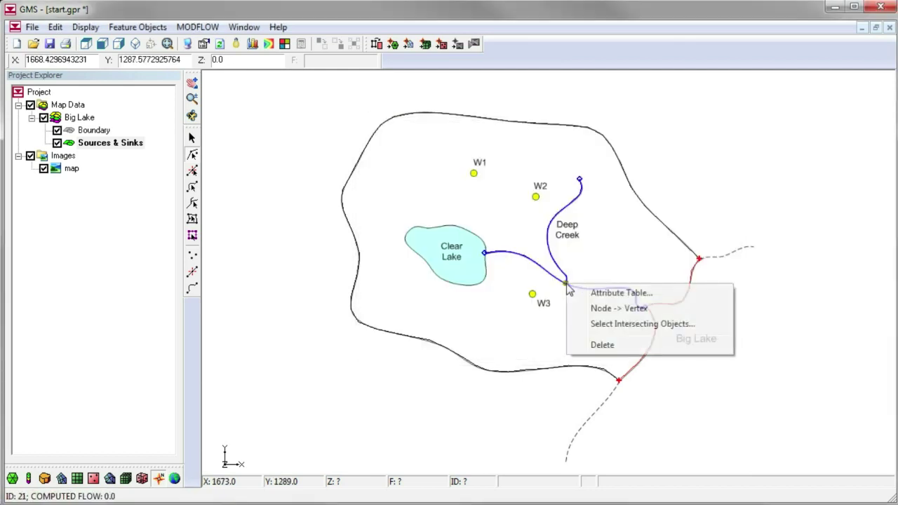
{"action": "left_click", "coordinate": [581, 292]}
{"action": "left_click", "coordinate": [464, 211]}
{"action": "type", "text": "110"}
{"action": "key", "text": "Tab"}
{"action": "type", "text": "107"}
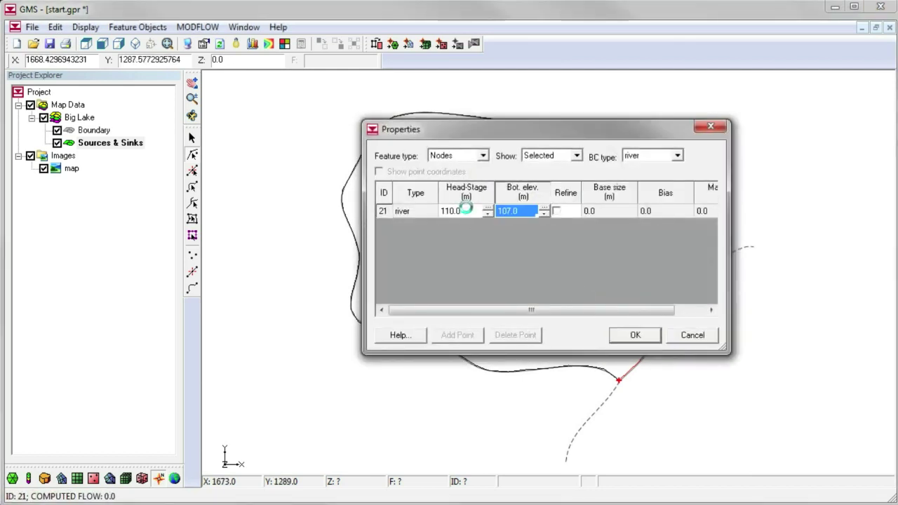
{"action": "key", "text": "Return"}
{"action": "right_click", "coordinate": [641, 303]}
{"action": "left_click", "coordinate": [659, 313]}
{"action": "left_click", "coordinate": [465, 239]}
{"action": "type", "text": "100"}
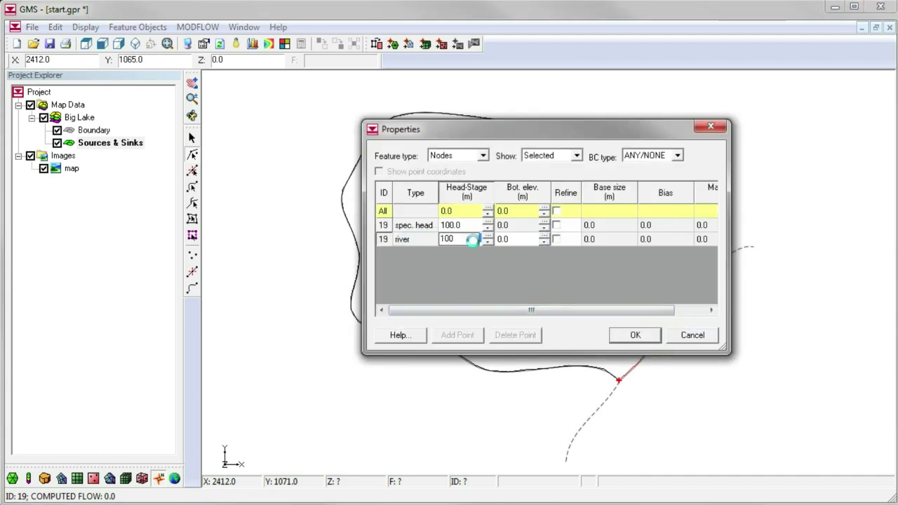
{"action": "key", "text": "Tab"}
{"action": "key", "text": "Return"}
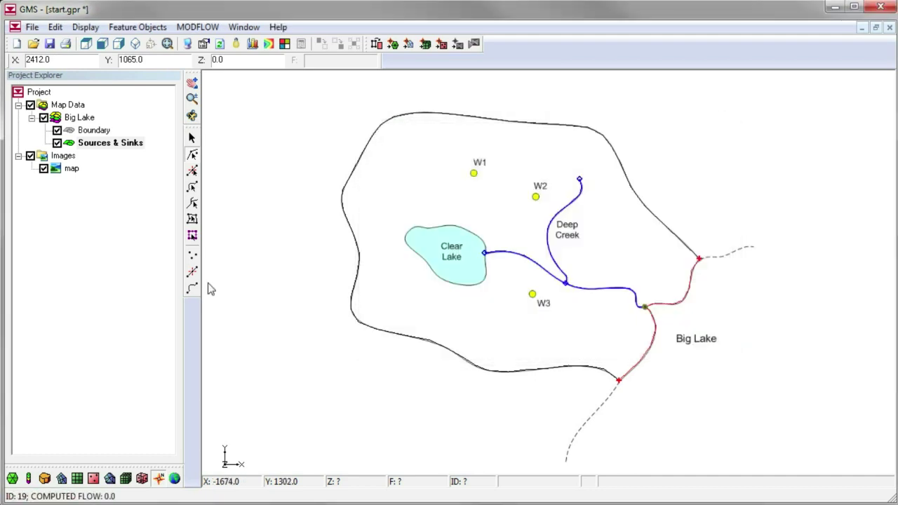
{"action": "left_click", "coordinate": [192, 288]}
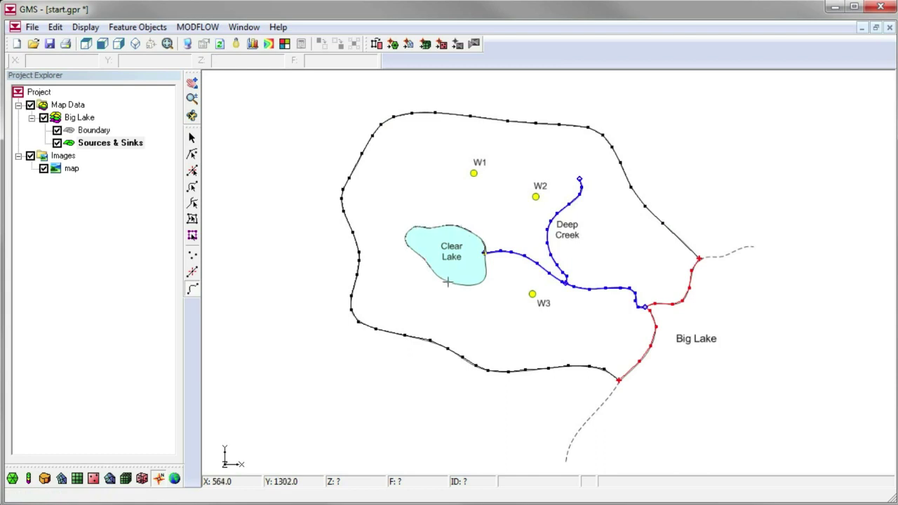
Build polygons from the closed arcs
{"action": "left_click", "coordinate": [484, 254]}
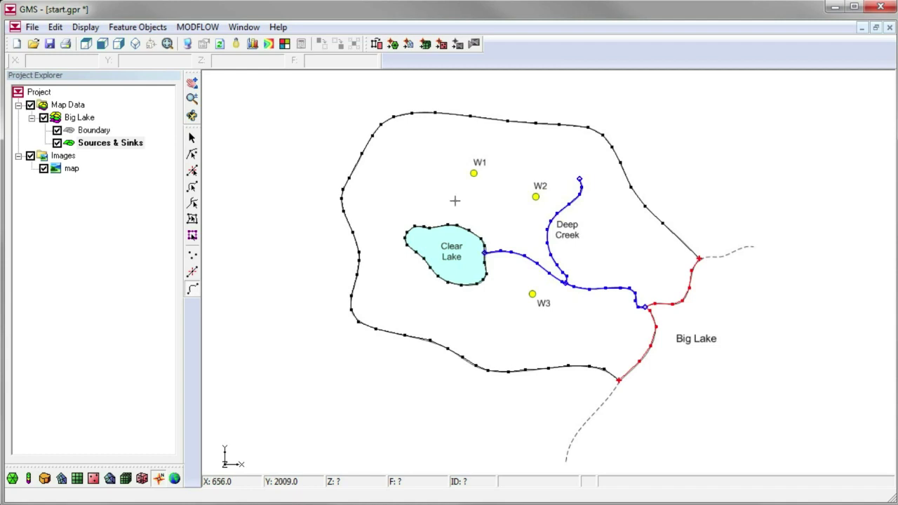
{"action": "left_click", "coordinate": [376, 45]}
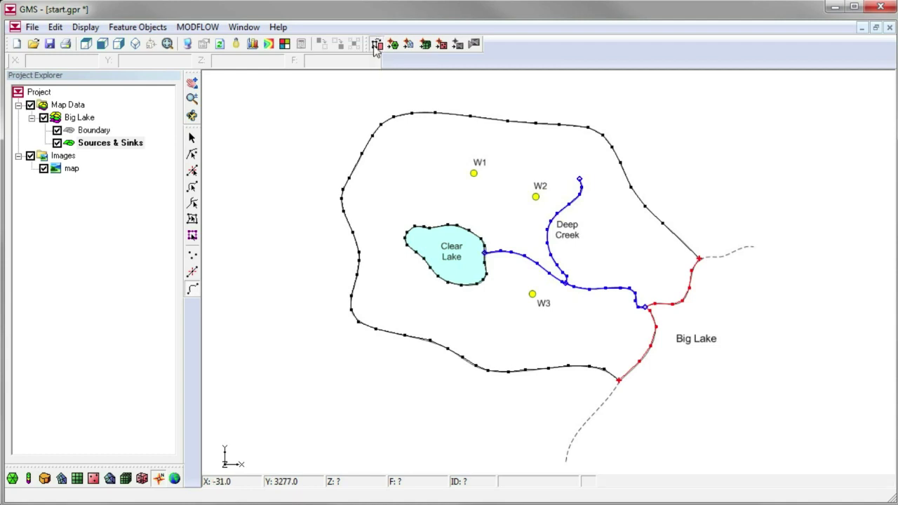
{"action": "left_click", "coordinate": [194, 221]}
Make the Clear Lake polygon general head with head-stage 120 and conductance 0.0025
{"action": "right_click", "coordinate": [437, 240]}
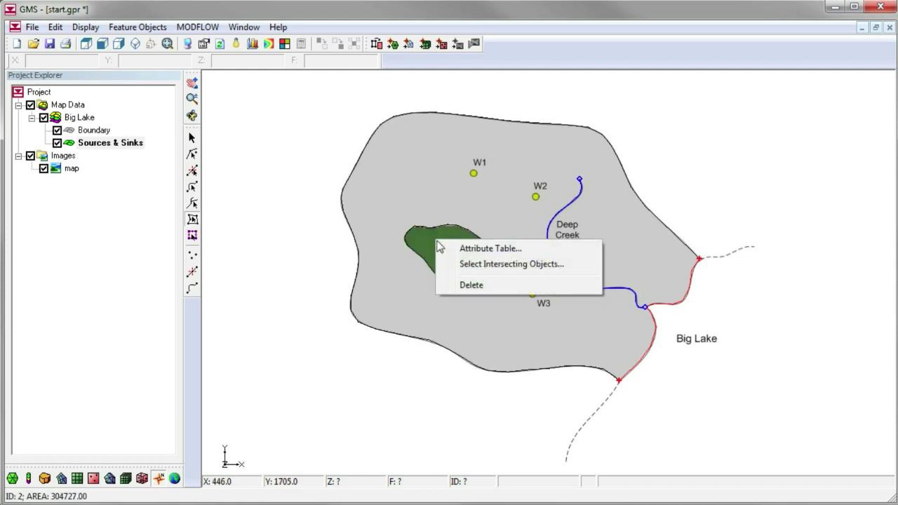
{"action": "left_click", "coordinate": [466, 248]}
{"action": "left_click", "coordinate": [470, 212]}
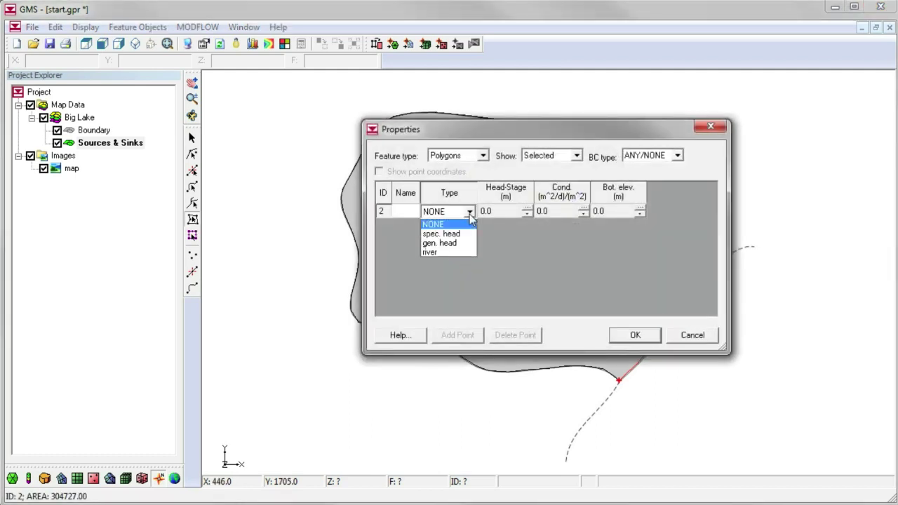
{"action": "left_click", "coordinate": [463, 243]}
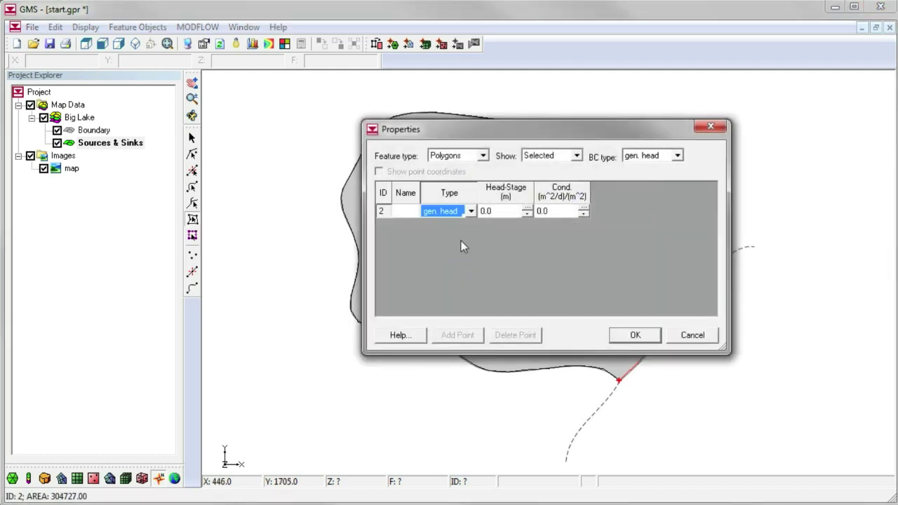
{"action": "left_click", "coordinate": [516, 212]}
{"action": "type", "text": "1"}
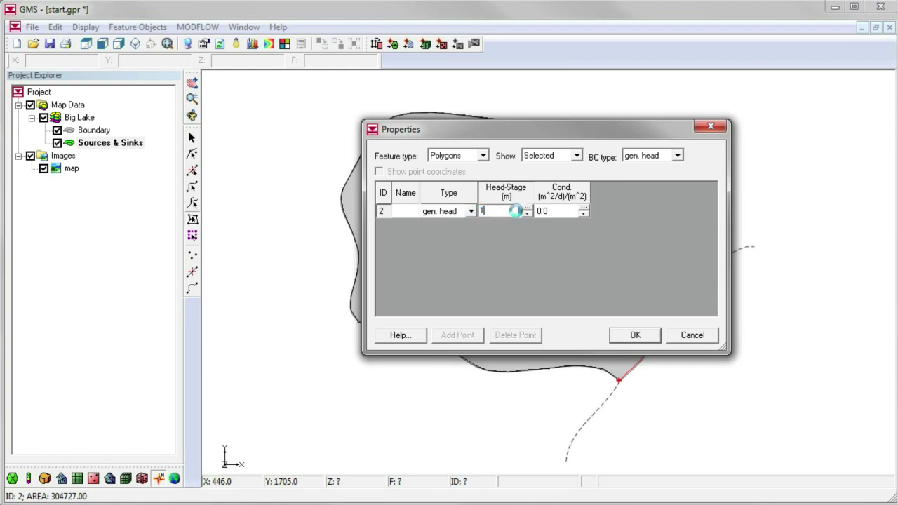
{"action": "type", "text": "20"}
{"action": "key", "text": "Tab"}
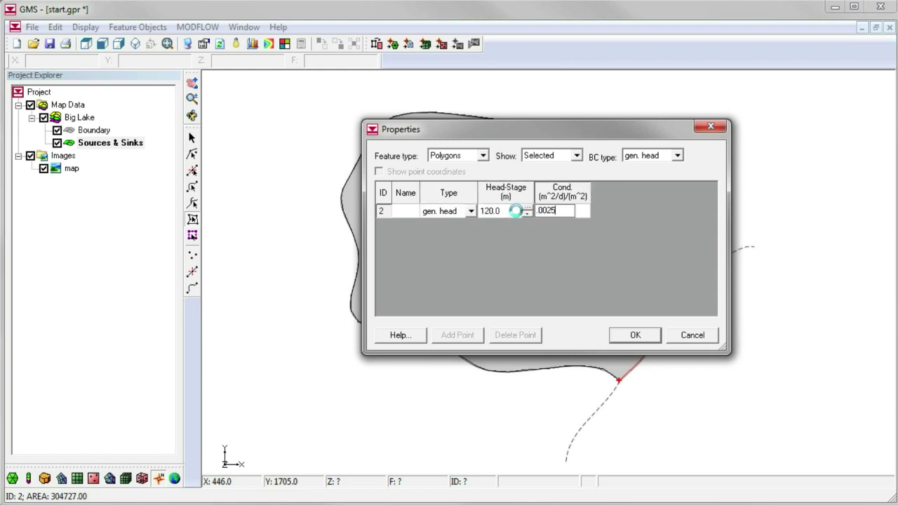
{"action": "key", "text": "Return"}
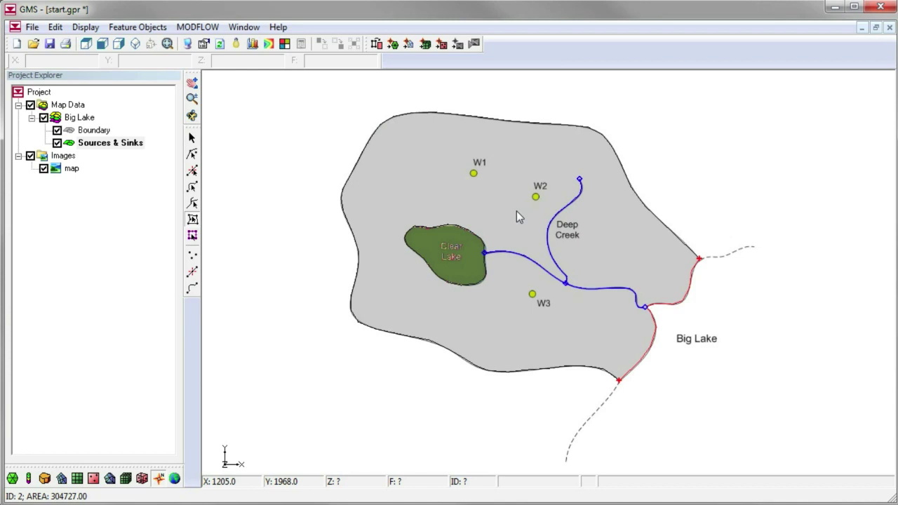
Select the three well points W1, W2 and W3
{"action": "left_click", "coordinate": [191, 257]}
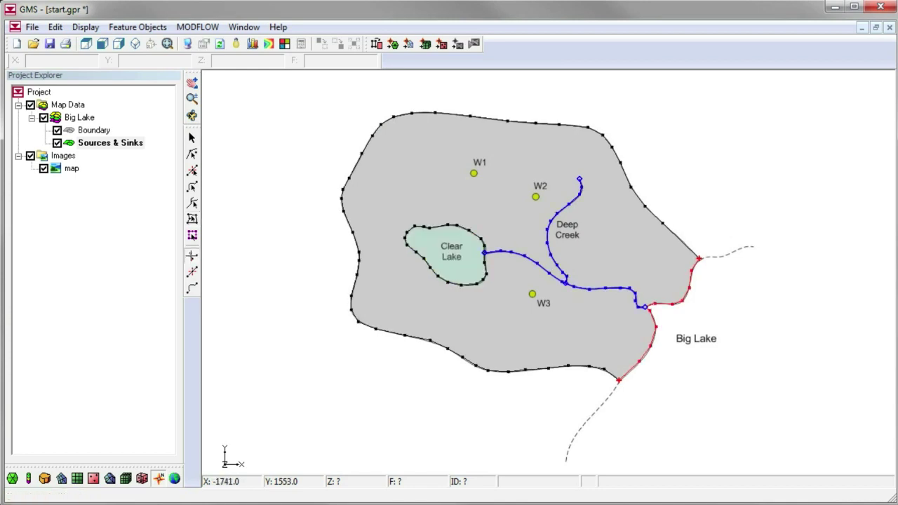
{"action": "left_click", "coordinate": [474, 173]}
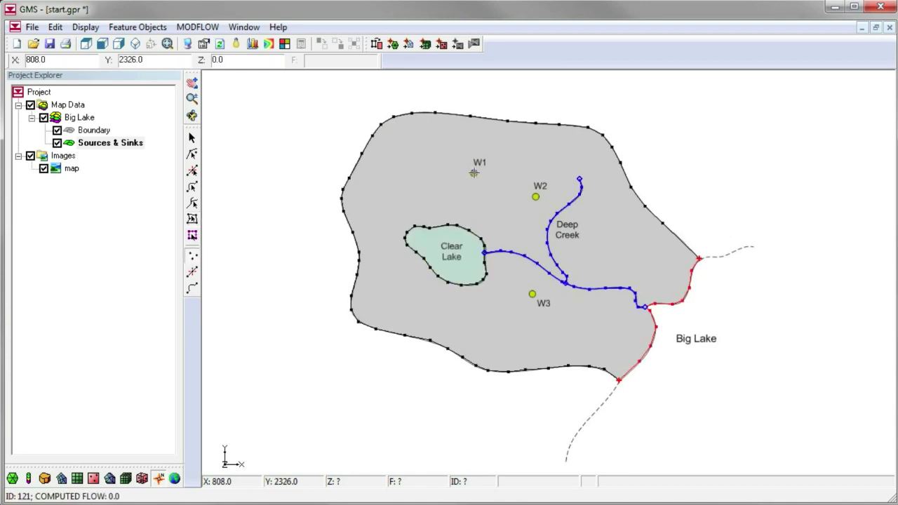
{"action": "left_click", "coordinate": [535, 197]}
{"action": "left_click", "coordinate": [533, 295]}
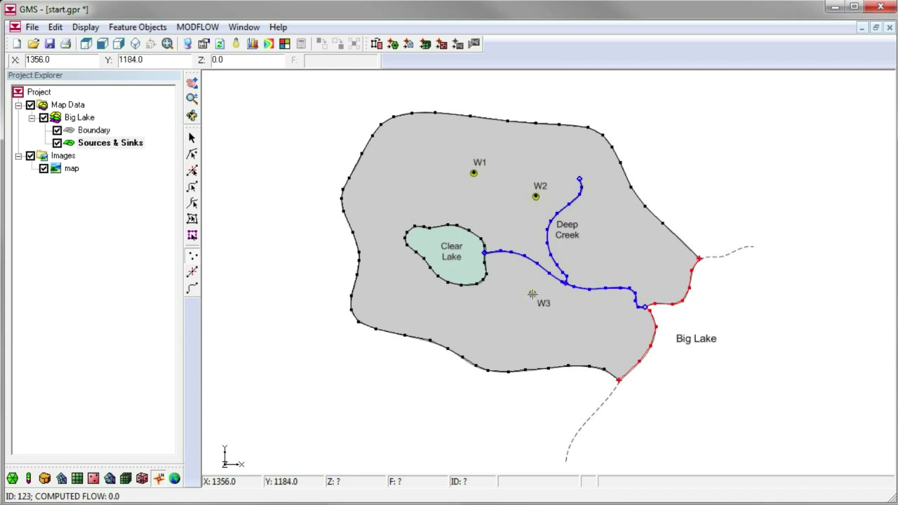
{"action": "left_click", "coordinate": [191, 154]}
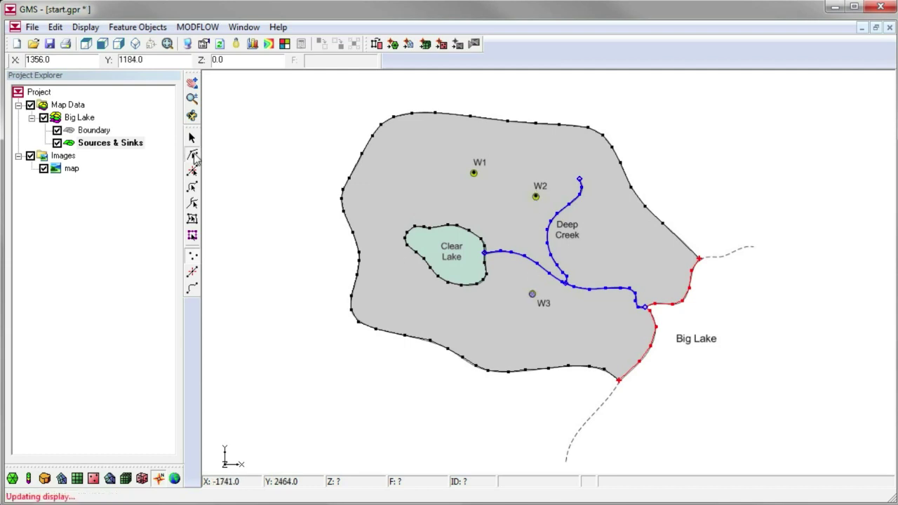
{"action": "left_click", "coordinate": [474, 174]}
{"action": "left_click", "coordinate": [535, 196], "text": "shift"}
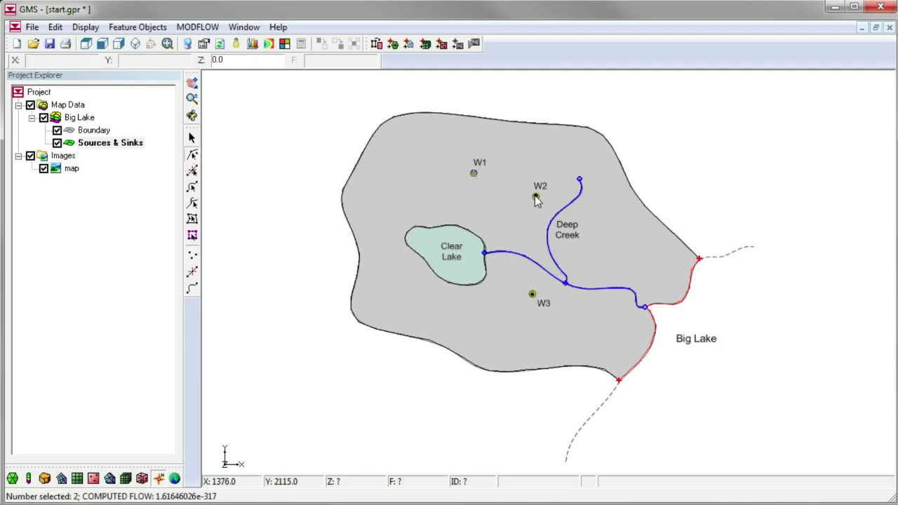
{"action": "left_click", "coordinate": [532, 295], "text": "shift"}
Turn on refinement for the three wells and set their max size to 40
{"action": "right_click", "coordinate": [533, 294]}
{"action": "left_click", "coordinate": [543, 302]}
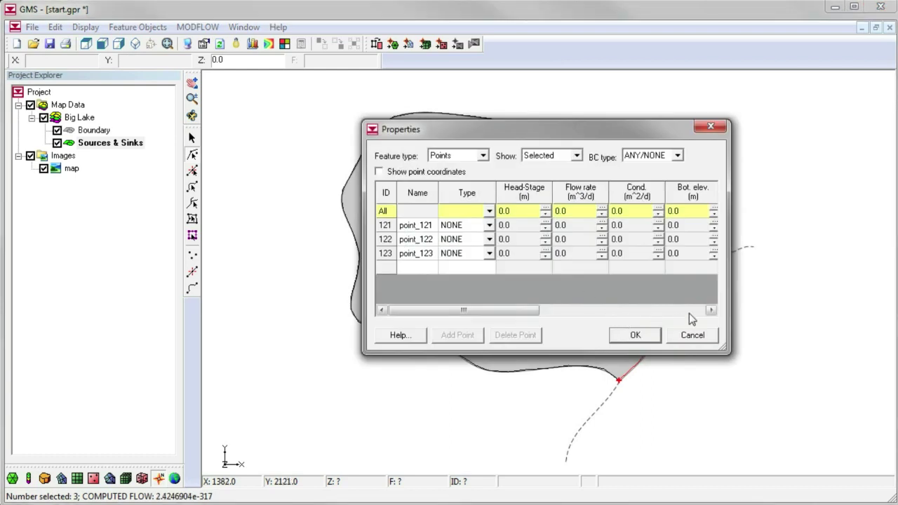
{"action": "left_click", "coordinate": [689, 313]}
{"action": "left_click", "coordinate": [697, 311]}
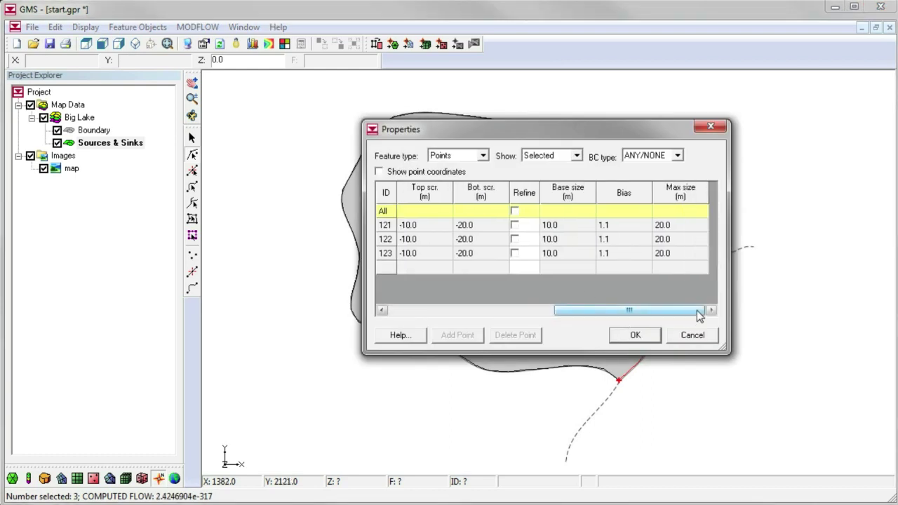
{"action": "left_click", "coordinate": [514, 211]}
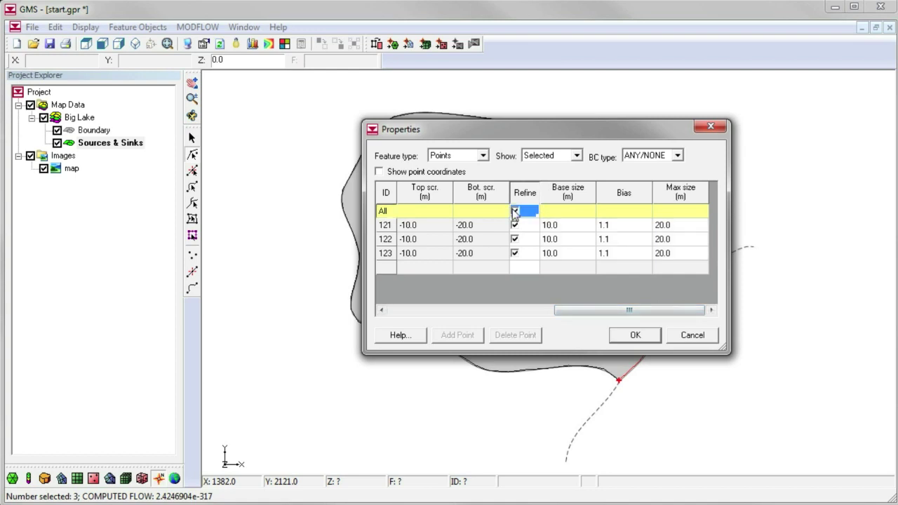
{"action": "left_click", "coordinate": [667, 211]}
{"action": "type", "text": "40"}
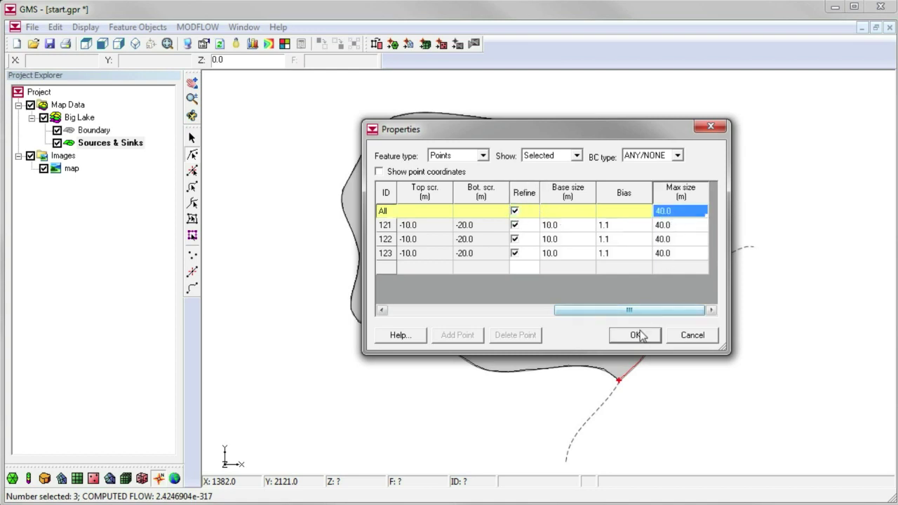
{"action": "left_click", "coordinate": [634, 335]}
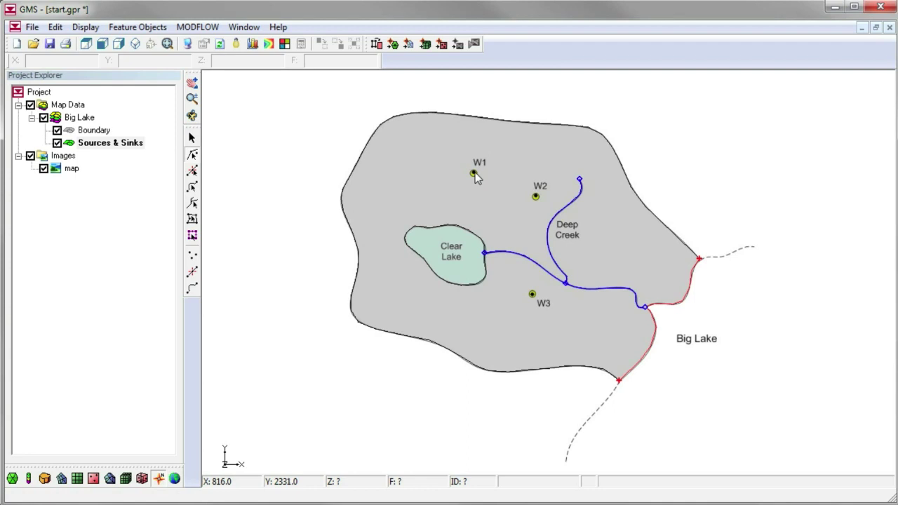
Make W1 a well pumping at -400 m^3/d
{"action": "left_click", "coordinate": [474, 173]}
{"action": "double_click", "coordinate": [475, 173]}
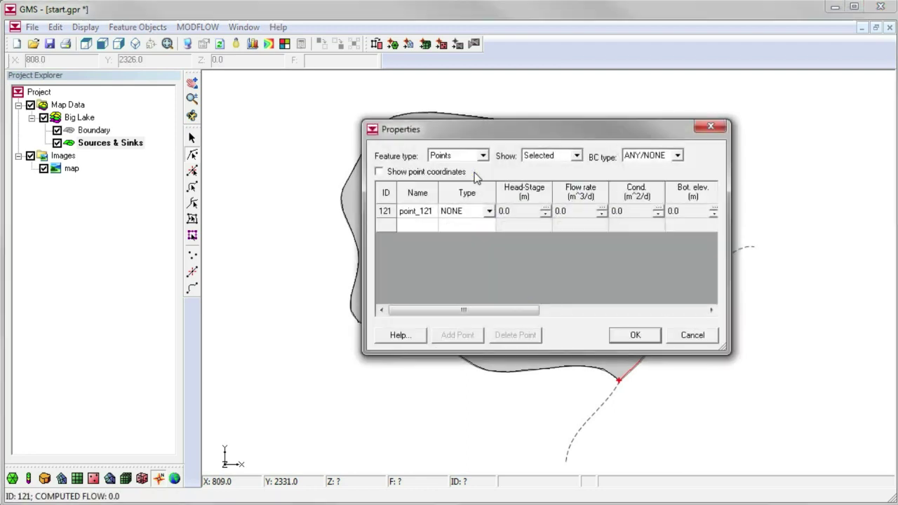
{"action": "left_click", "coordinate": [487, 212]}
{"action": "left_click", "coordinate": [483, 234]}
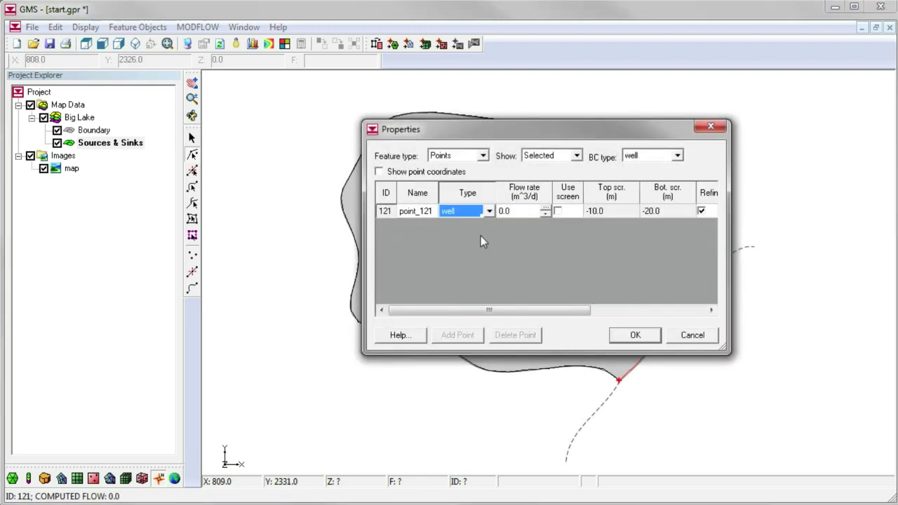
{"action": "left_click", "coordinate": [537, 212]}
{"action": "type", "text": "-400"}
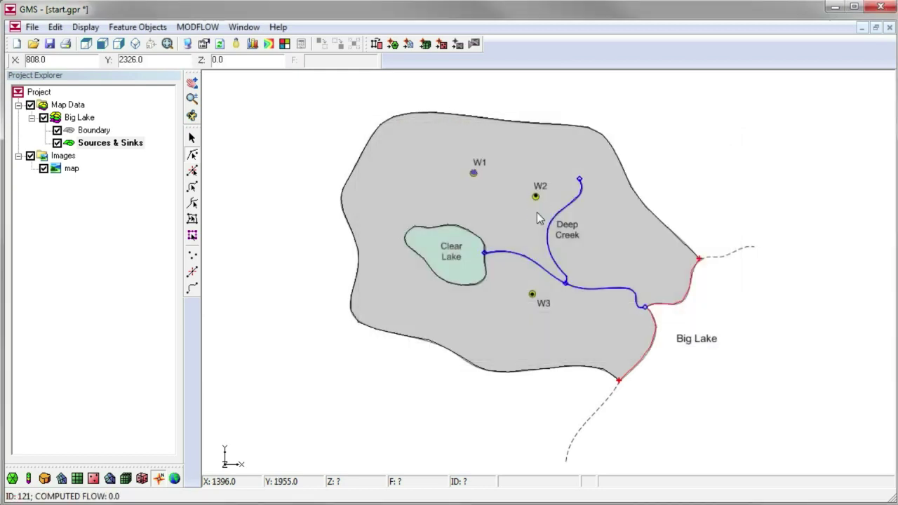
Make W2 a well pumping at -3000 m^3/d
{"action": "left_click", "coordinate": [536, 195]}
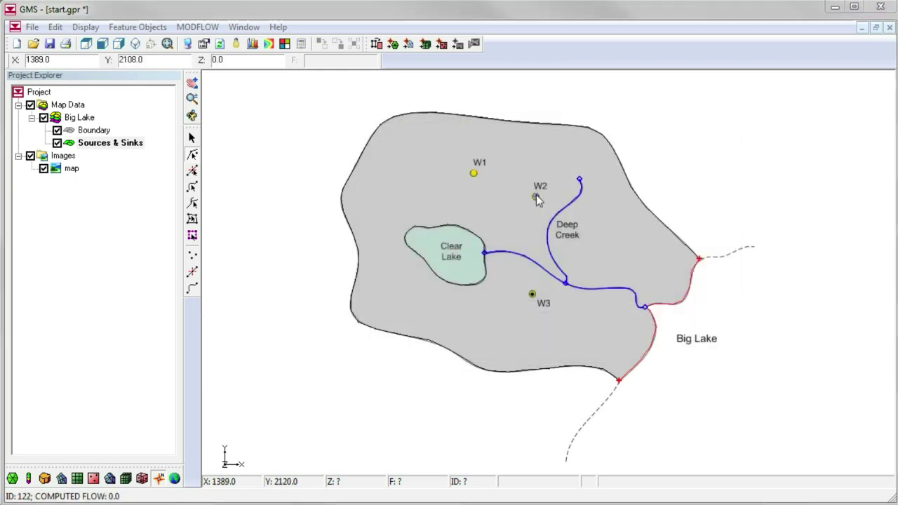
{"action": "double_click", "coordinate": [536, 195]}
{"action": "left_click", "coordinate": [487, 211]}
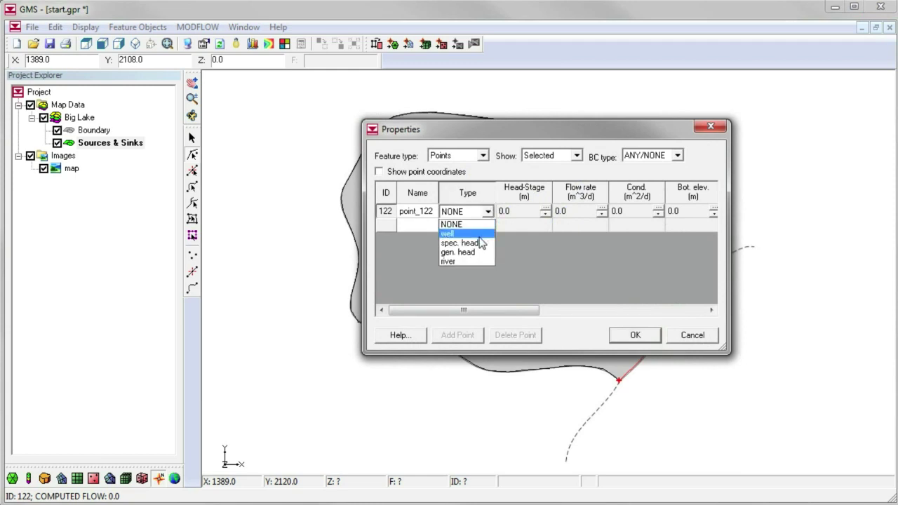
{"action": "left_click", "coordinate": [481, 234]}
{"action": "left_click", "coordinate": [538, 213]}
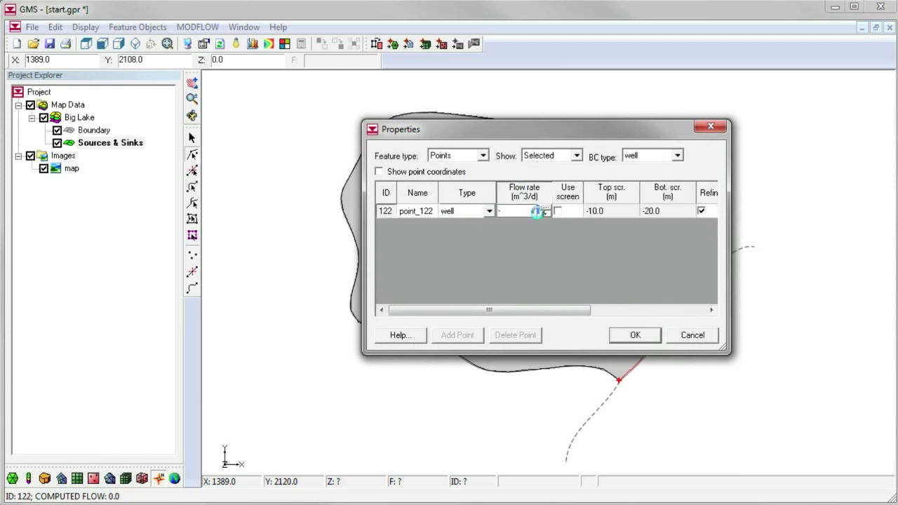
{"action": "type", "text": "-3000"}
{"action": "key", "text": "Return"}
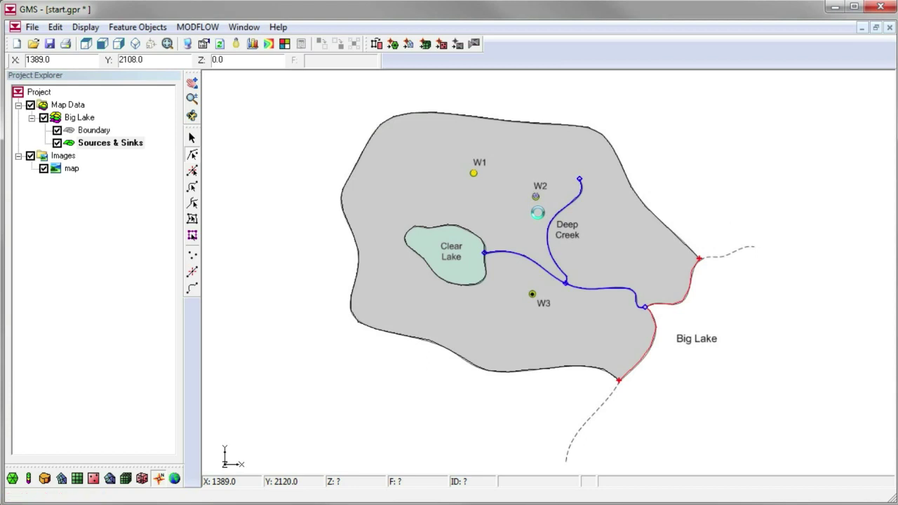
Make W3 a well pumping at -2500 m^3/d
{"action": "double_click", "coordinate": [533, 296]}
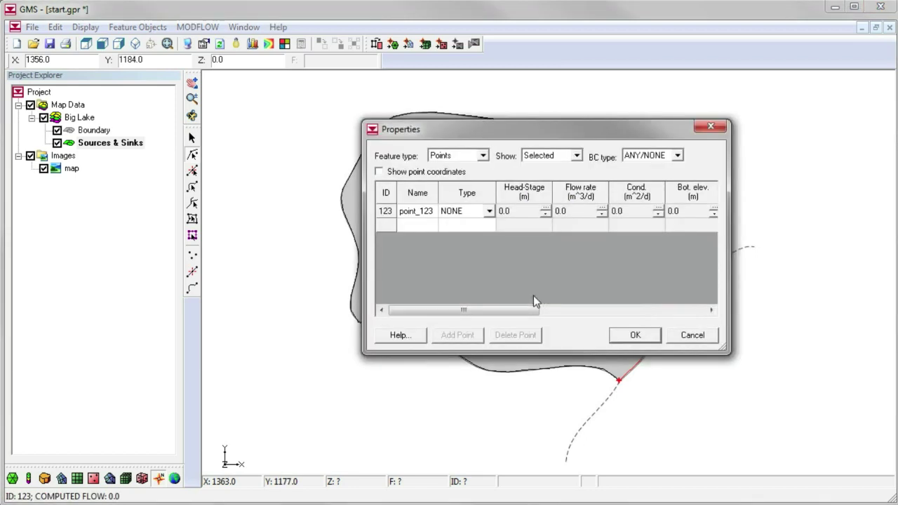
{"action": "left_click", "coordinate": [489, 212]}
{"action": "left_click", "coordinate": [456, 228]}
{"action": "left_click", "coordinate": [533, 212]}
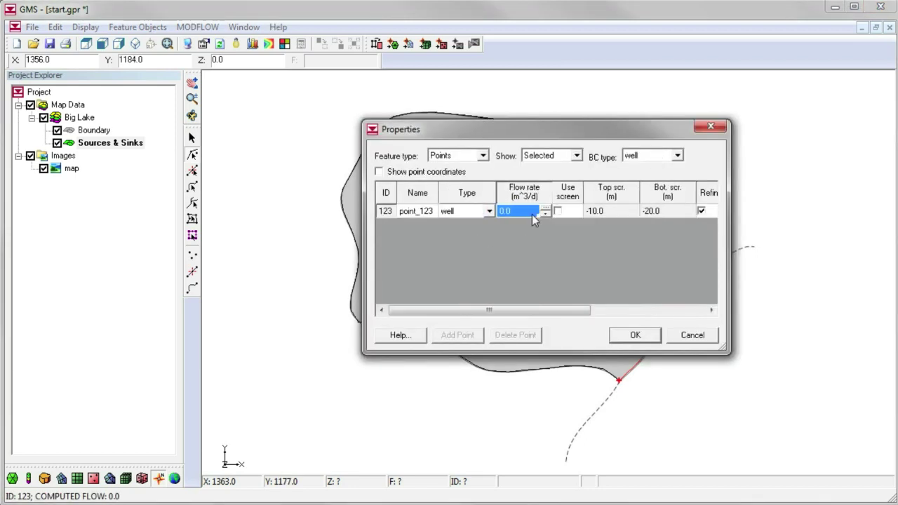
{"action": "type", "text": "-2500"}
{"action": "key", "text": "Return"}
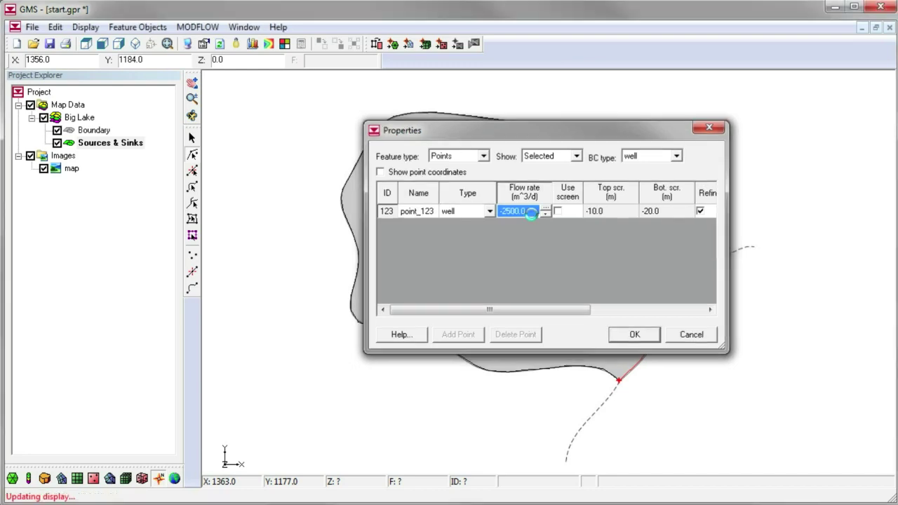
{"action": "right_click", "coordinate": [129, 131]}
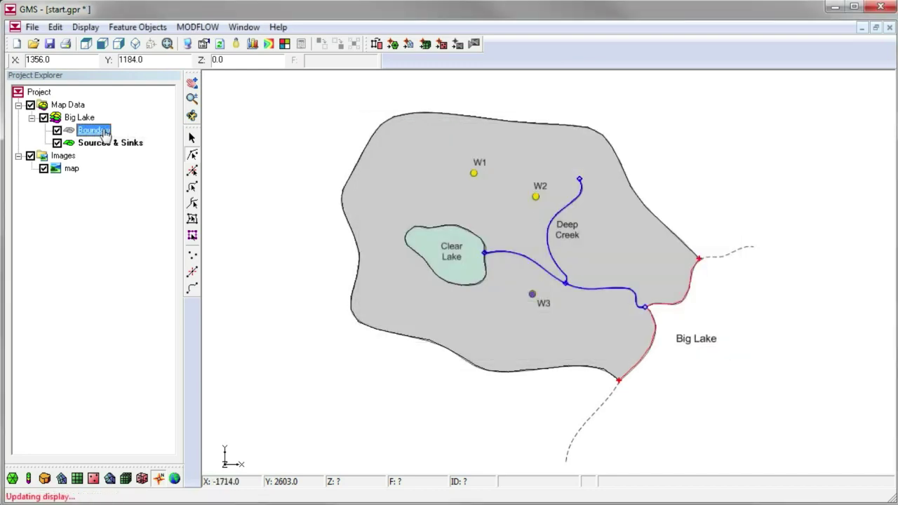
Duplicate Boundary into a Recharge coverage with the Recharge rate attribute enabled
{"action": "left_click", "coordinate": [140, 154]}
{"action": "double_click", "coordinate": [121, 155]}
{"action": "type", "text": "Recharge"}
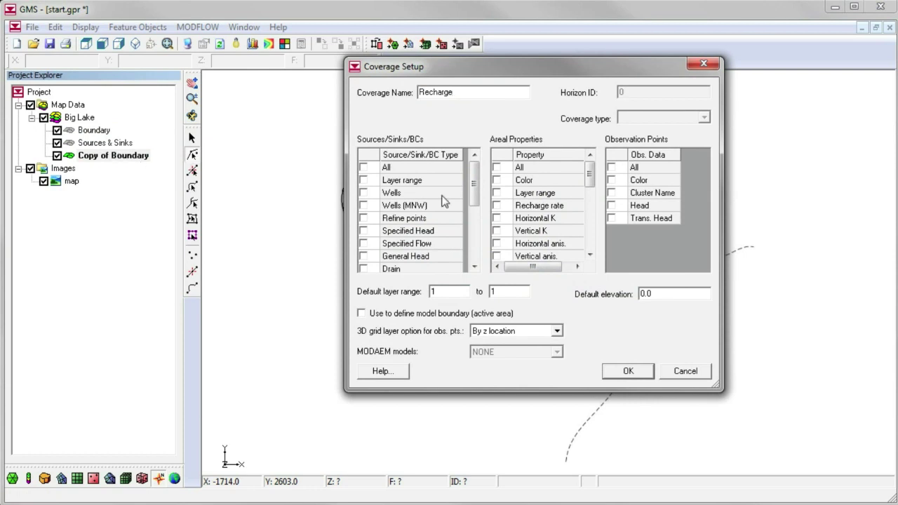
{"action": "left_click", "coordinate": [497, 205]}
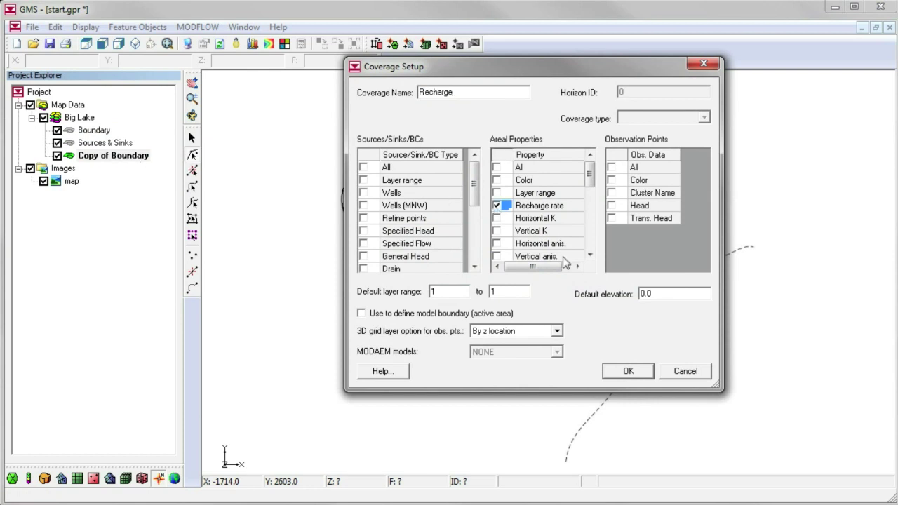
{"action": "left_click", "coordinate": [625, 371]}
Build polygons from the Recharge arcs and enter the polygon's recharge rate
{"action": "left_click", "coordinate": [377, 44]}
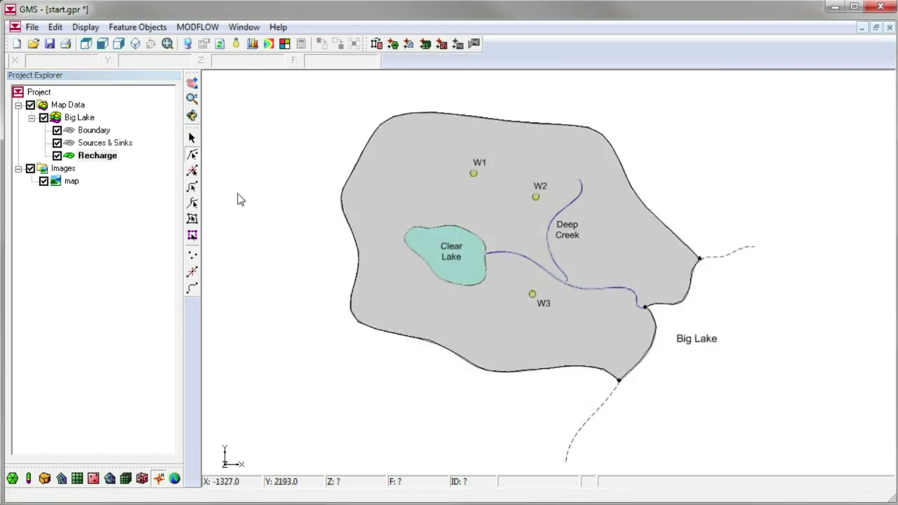
{"action": "double_click", "coordinate": [381, 206]}
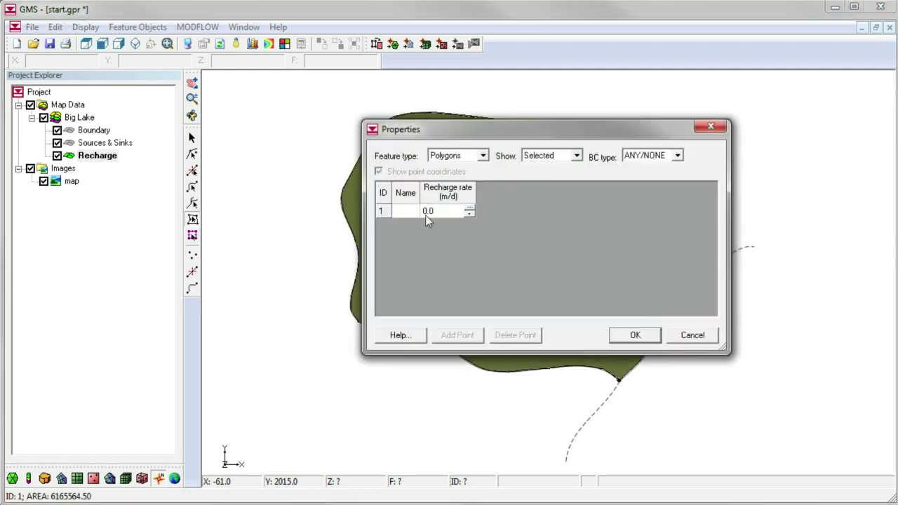
{"action": "left_click", "coordinate": [461, 211]}
{"action": "type", "text": ".0"}
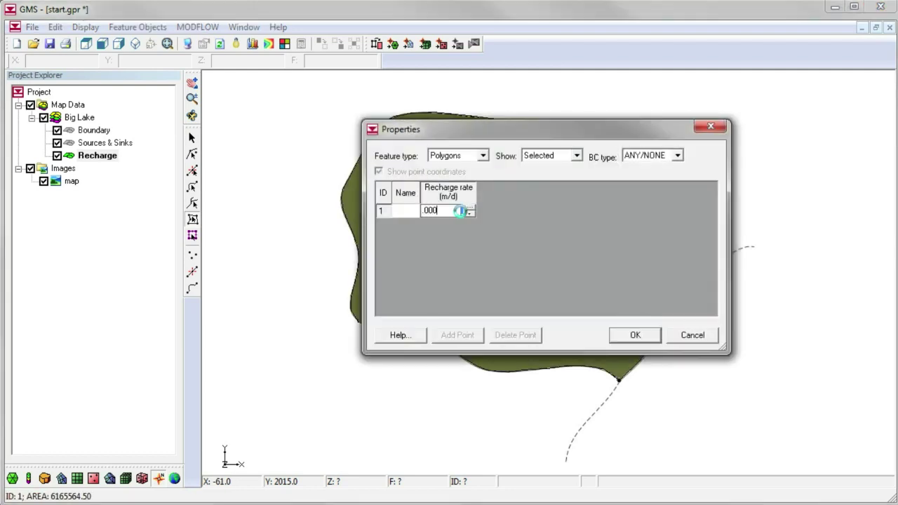
{"action": "key", "text": "Return"}
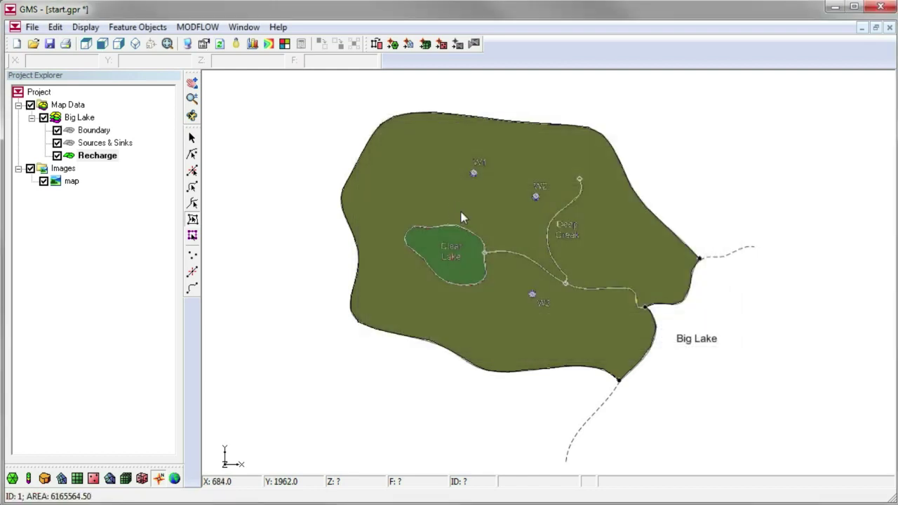
Duplicate Boundary into a Hydraulic Conductivity coverage with Horizontal K enabled
{"action": "right_click", "coordinate": [106, 130]}
{"action": "left_click", "coordinate": [133, 154]}
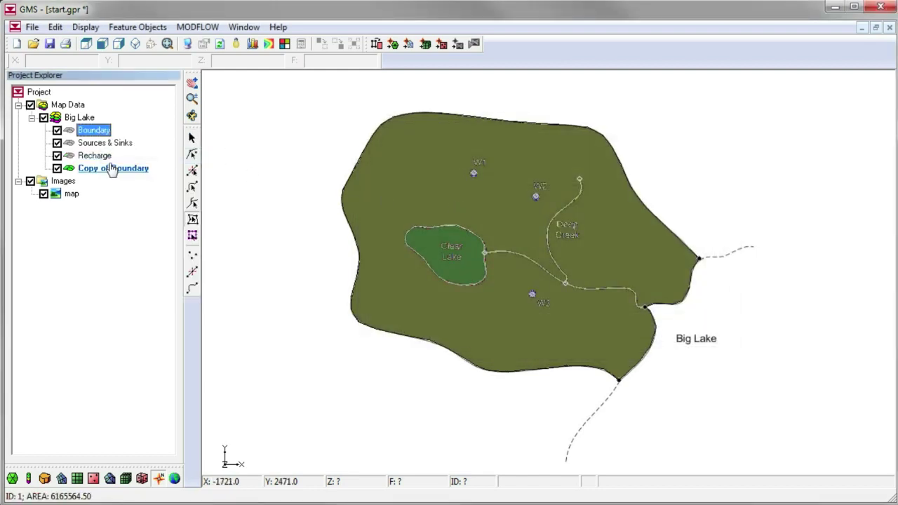
{"action": "left_click", "coordinate": [111, 170]}
{"action": "double_click", "coordinate": [111, 169]}
{"action": "type", "text": "Hydraulic Conductivity"}
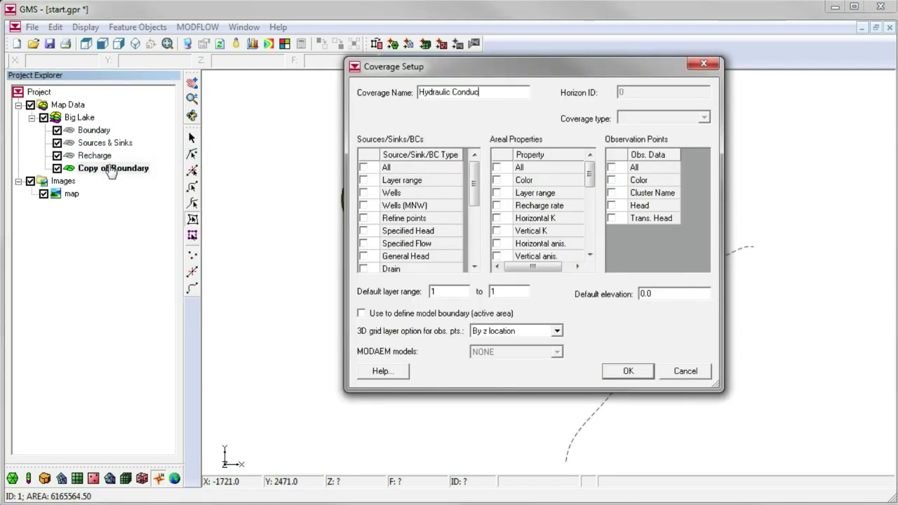
{"action": "left_click", "coordinate": [626, 372]}
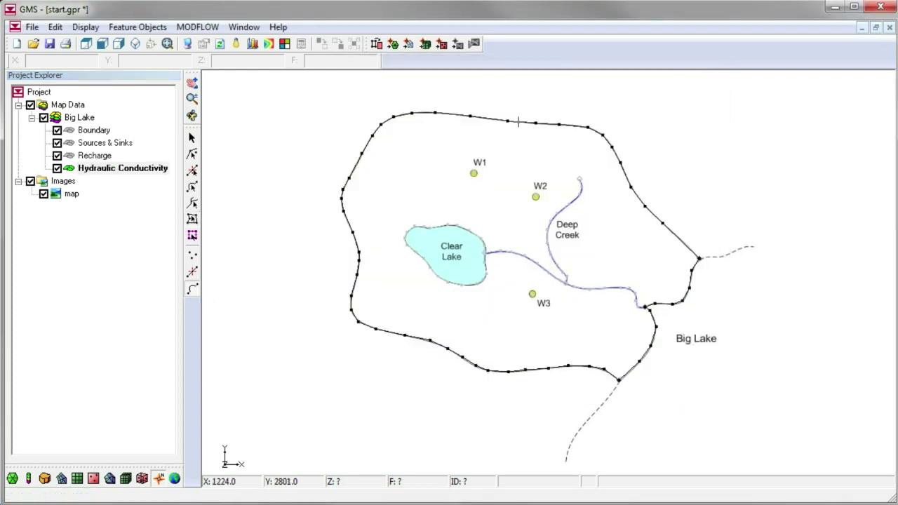
Draw two dividing arcs, top-to-left and right-to-bottom through the creek node near Clear Lake
{"action": "left_click", "coordinate": [495, 178]}
{"action": "left_click", "coordinate": [436, 191]}
{"action": "left_click", "coordinate": [342, 199]}
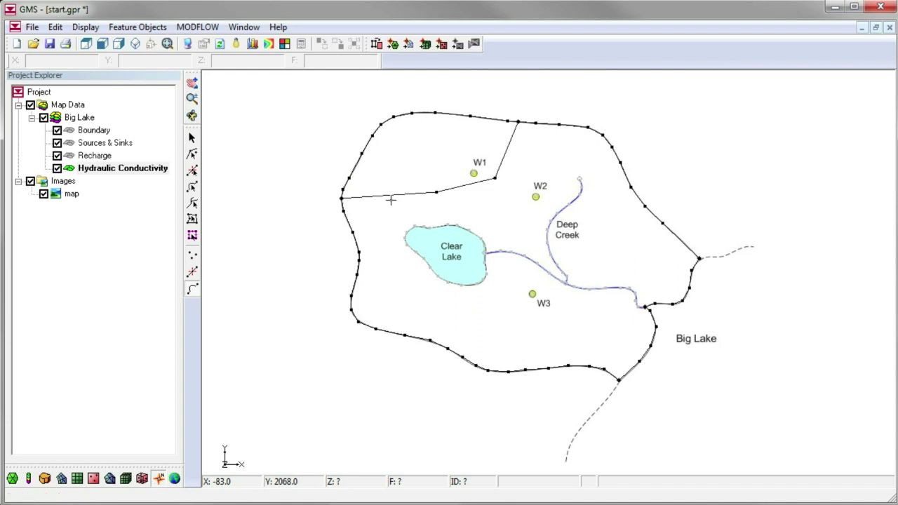
{"action": "left_click", "coordinate": [620, 165]}
{"action": "left_click", "coordinate": [554, 208]}
{"action": "left_click", "coordinate": [497, 252]}
{"action": "left_click", "coordinate": [462, 356]}
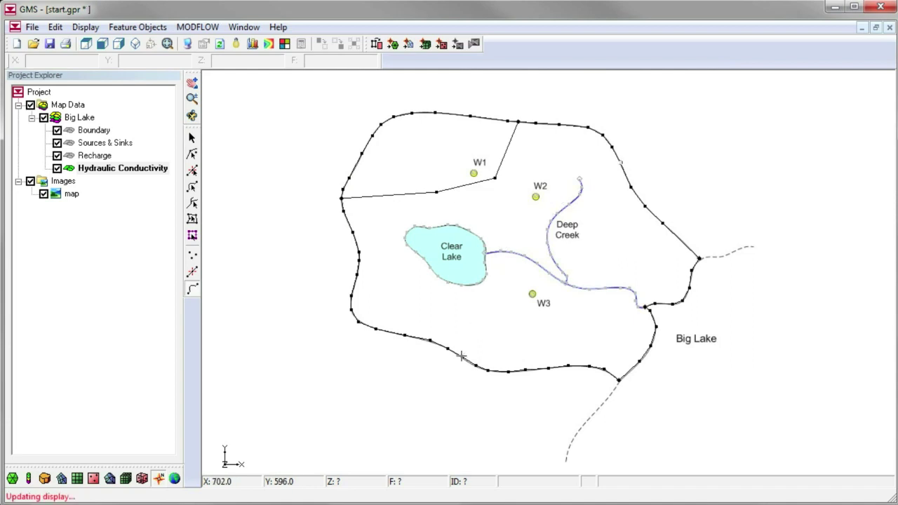
{"action": "left_click", "coordinate": [192, 219]}
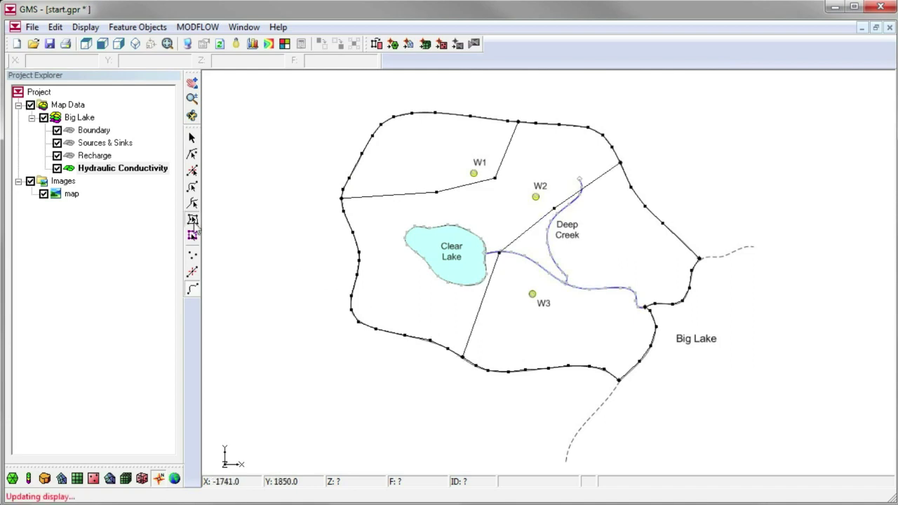
Build zone polygons and give the top-left zone horizontal K 3.0 and the middle zone 4.0
{"action": "left_click", "coordinate": [376, 45]}
{"action": "left_click", "coordinate": [394, 143]}
{"action": "right_click", "coordinate": [394, 144]}
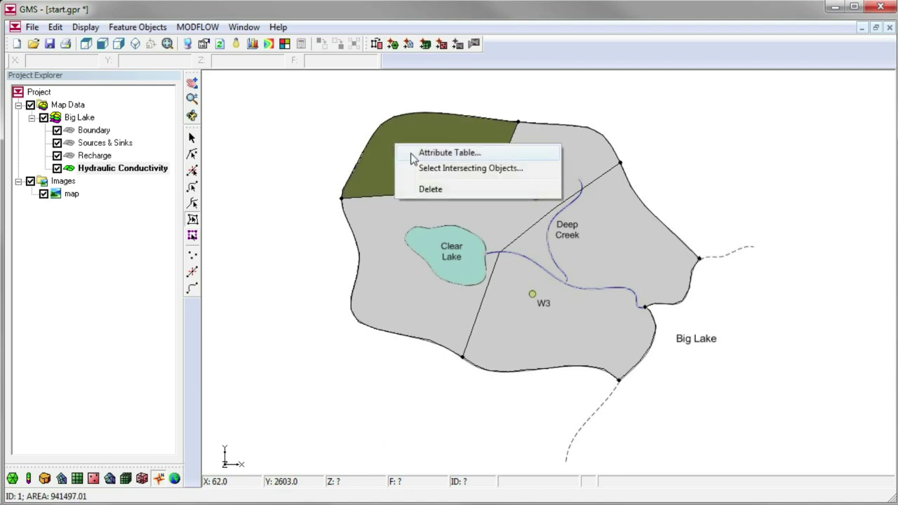
{"action": "left_click", "coordinate": [410, 153]}
{"action": "left_click", "coordinate": [628, 335]}
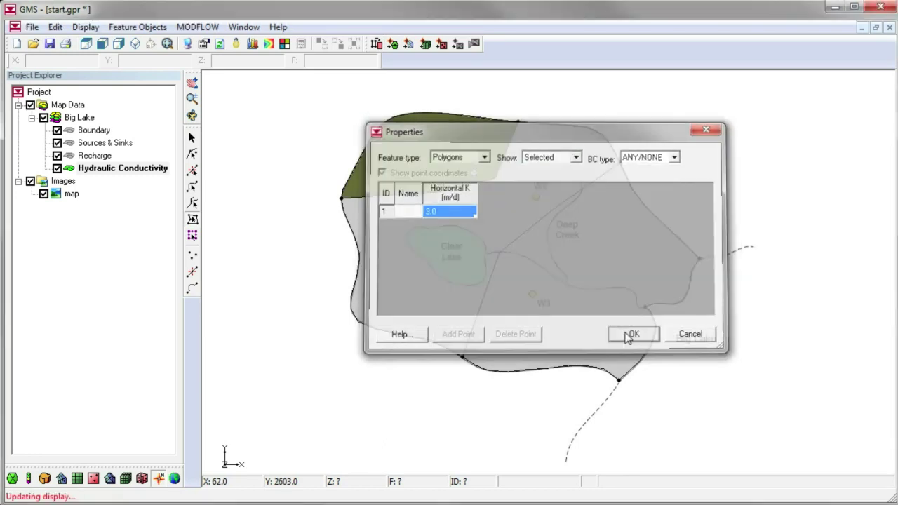
{"action": "left_click", "coordinate": [504, 220]}
{"action": "right_click", "coordinate": [504, 220]}
{"action": "left_click", "coordinate": [516, 227]}
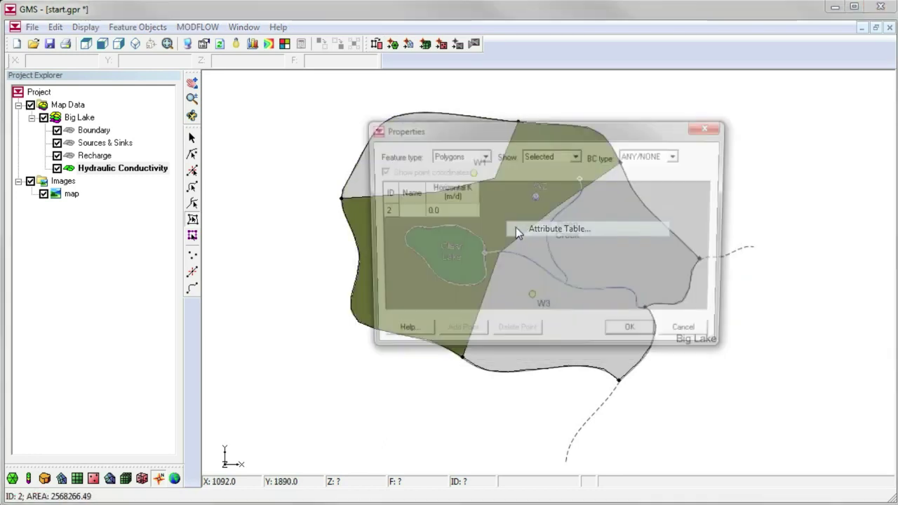
{"action": "left_click", "coordinate": [633, 335]}
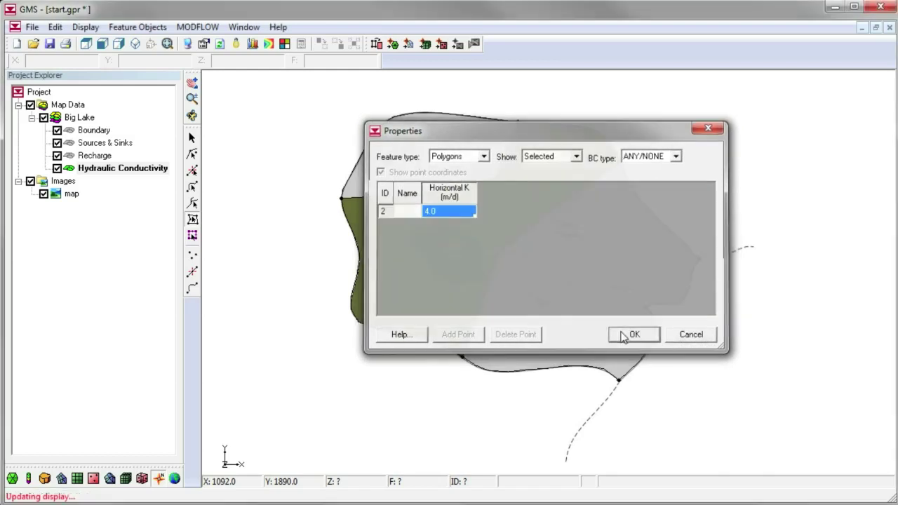
Set the right-hand polygon's horizontal conductivity to 25 in its attribute table
{"action": "left_click", "coordinate": [611, 333]}
{"action": "right_click", "coordinate": [610, 333]}
{"action": "left_click", "coordinate": [638, 343]}
{"action": "left_click", "coordinate": [449, 211]}
{"action": "type", "text": "25"}
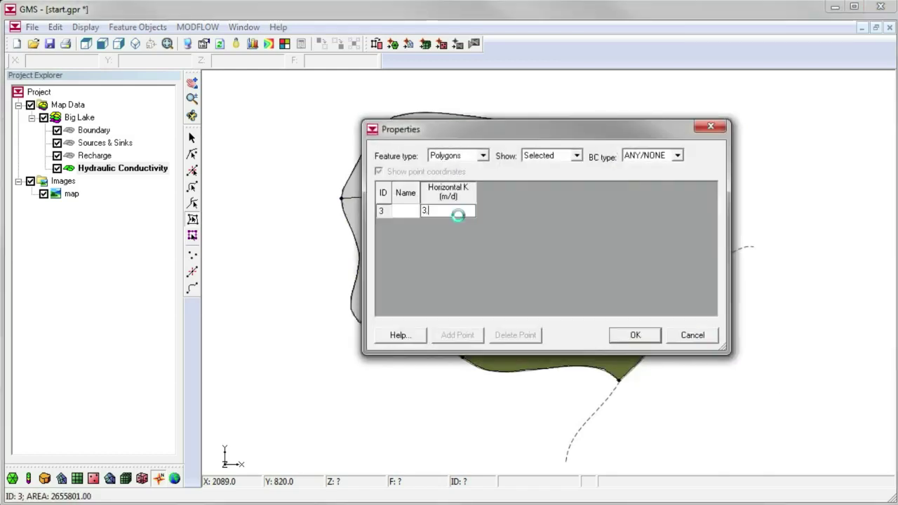
{"action": "key", "text": "Return"}
{"action": "left_click", "coordinate": [627, 336]}
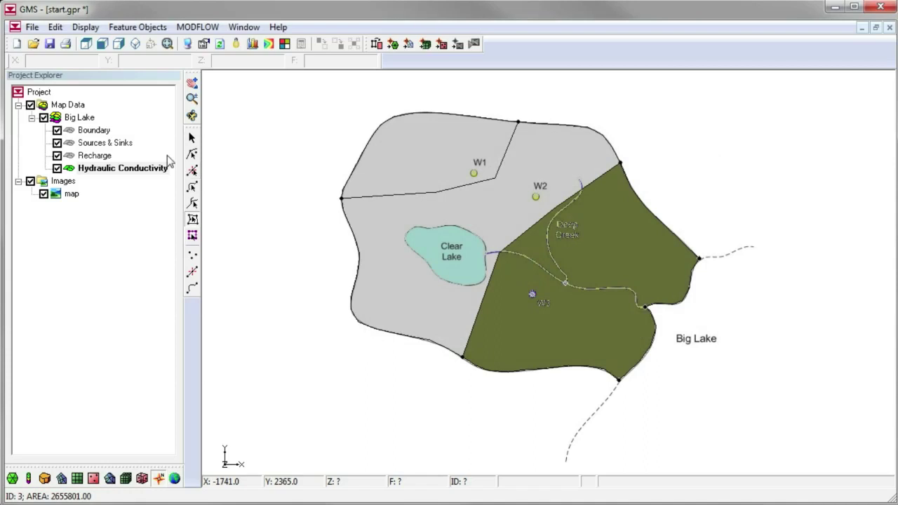
{"action": "right_click", "coordinate": [106, 131]}
Duplicate Boundary into a Layer Elevation coverage with Top elev. and Bottom elev. attributes
{"action": "left_click", "coordinate": [124, 155]}
{"action": "double_click", "coordinate": [127, 182]}
{"action": "type", "text": "Layer Elevation"}
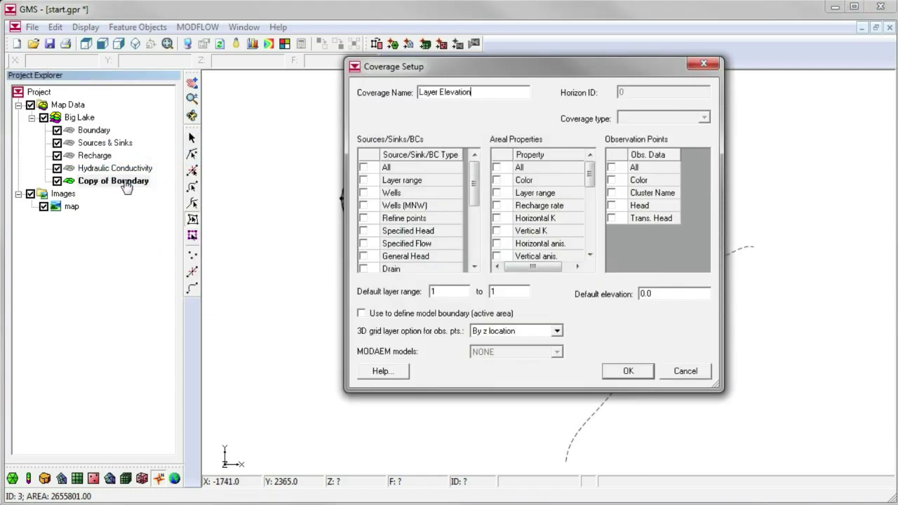
{"action": "left_click", "coordinate": [590, 249]}
{"action": "left_click", "coordinate": [497, 192]}
{"action": "left_click", "coordinate": [497, 205]}
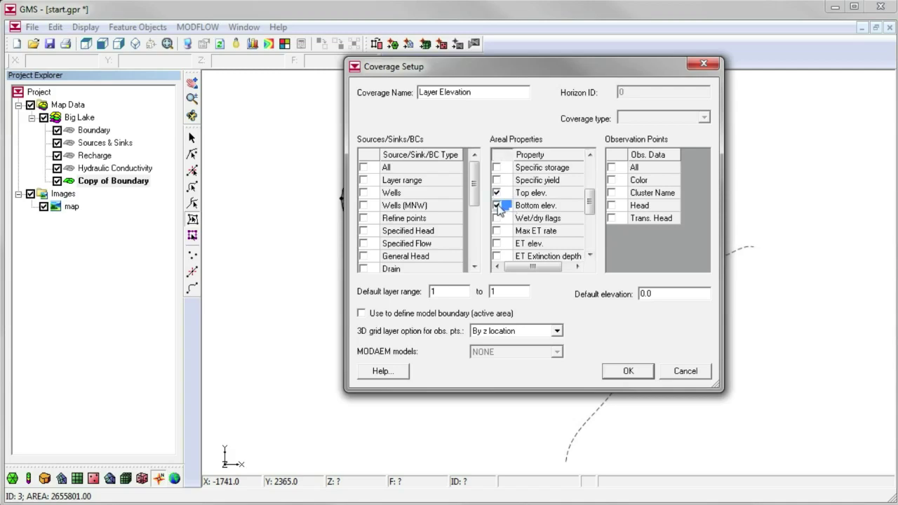
{"action": "left_click", "coordinate": [626, 371]}
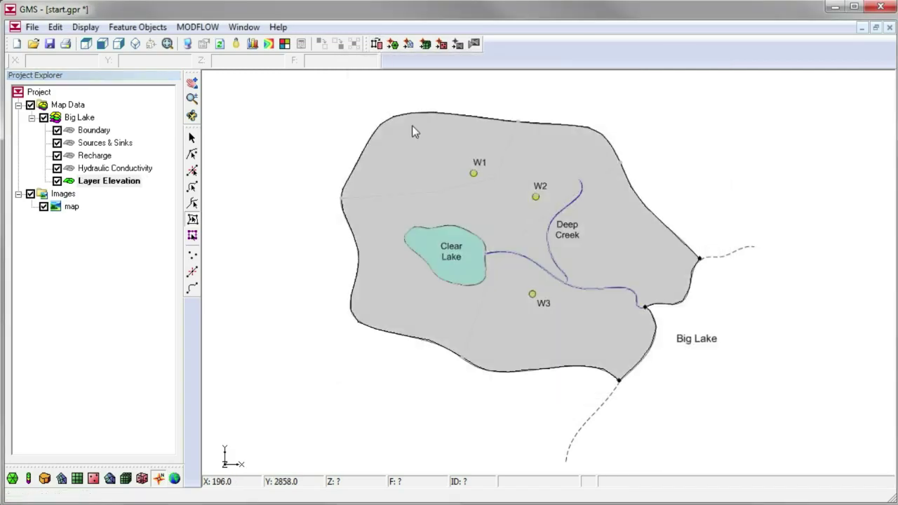
Give the Layer Elevation polygon a top elevation of 120
{"action": "double_click", "coordinate": [424, 166]}
{"action": "left_click", "coordinate": [435, 201]}
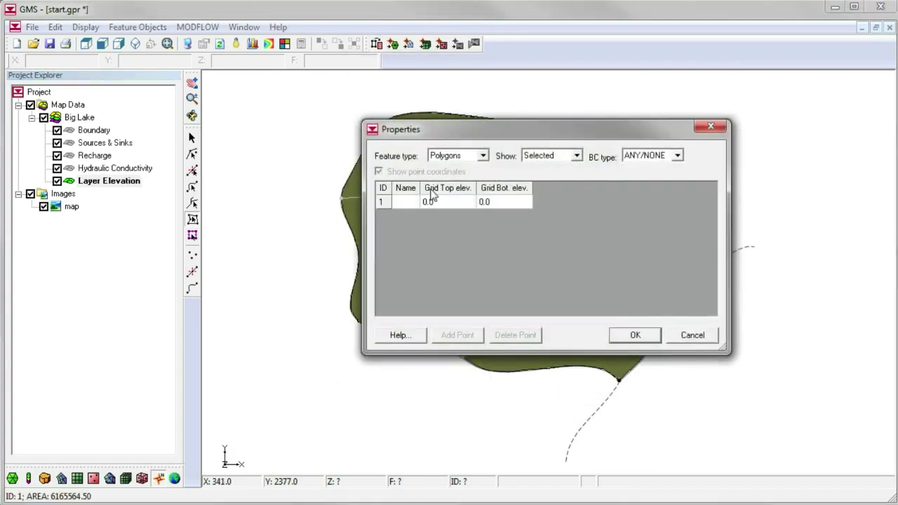
{"action": "type", "text": "120"}
{"action": "left_click", "coordinate": [468, 202]}
{"action": "key", "text": "Return"}
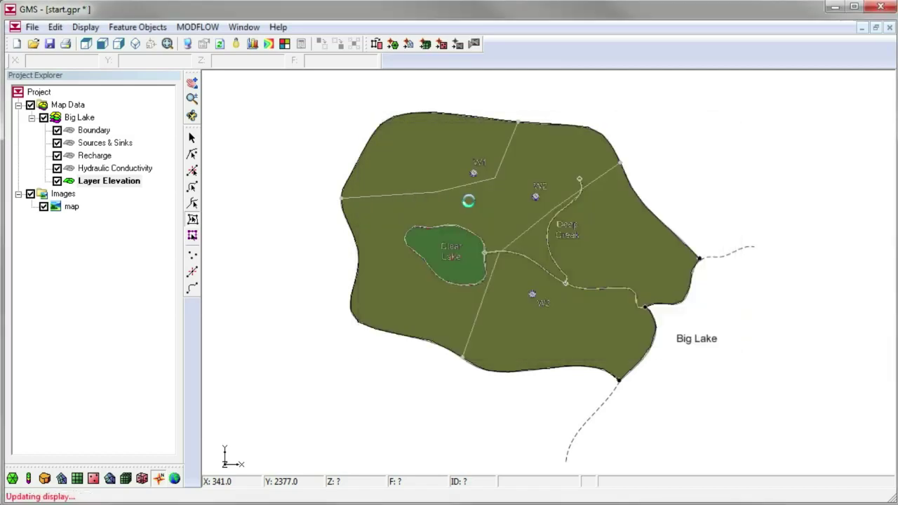
{"action": "right_click", "coordinate": [139, 251]}
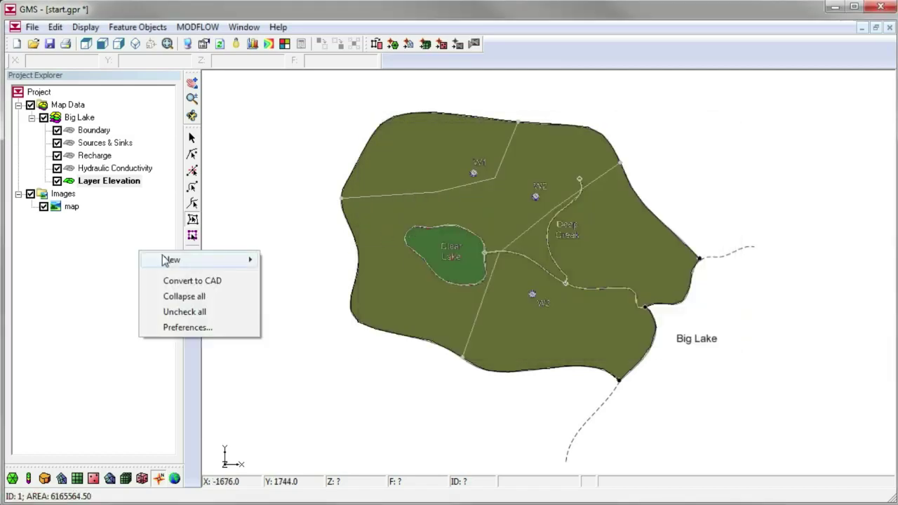
Add a new Grid Frame, fit it to the active coverage, and rotate it slightly clockwise
{"action": "mouse_move", "coordinate": [225, 260]}
{"action": "left_click", "coordinate": [302, 429]}
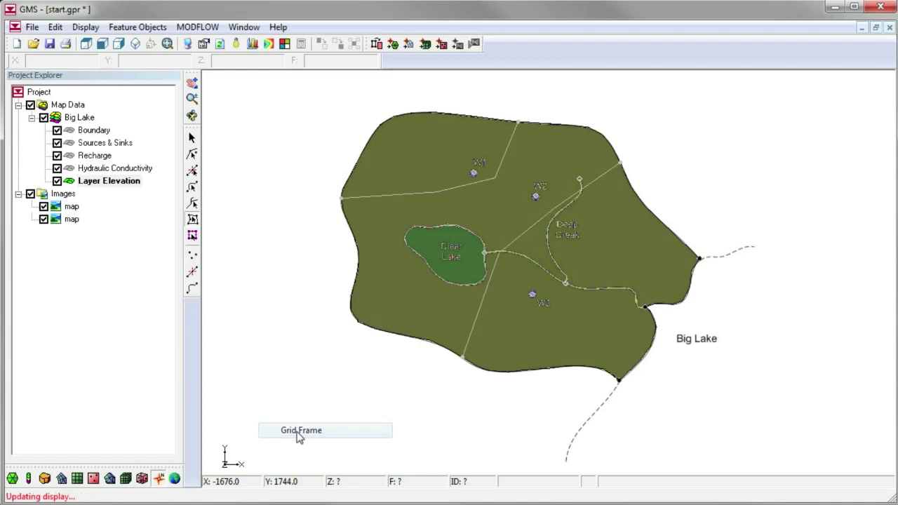
{"action": "right_click", "coordinate": [88, 194]}
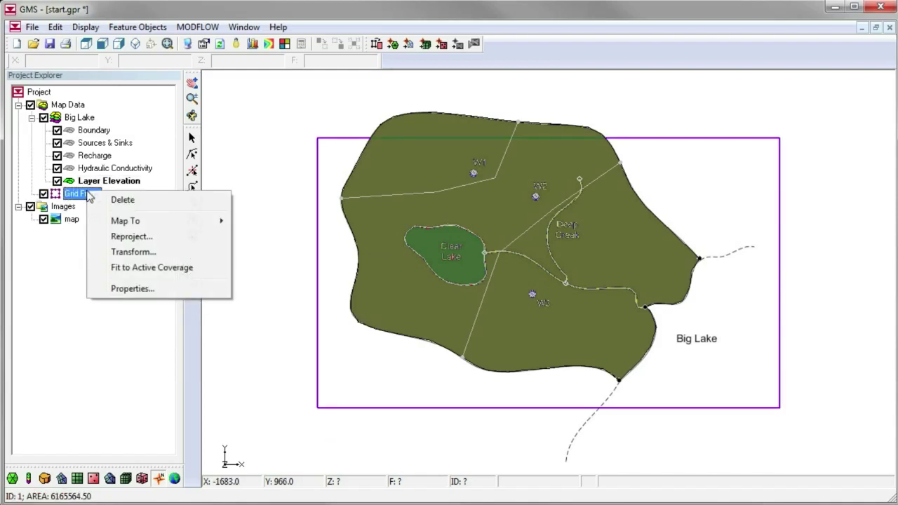
{"action": "left_click", "coordinate": [144, 270]}
{"action": "left_click", "coordinate": [193, 235]}
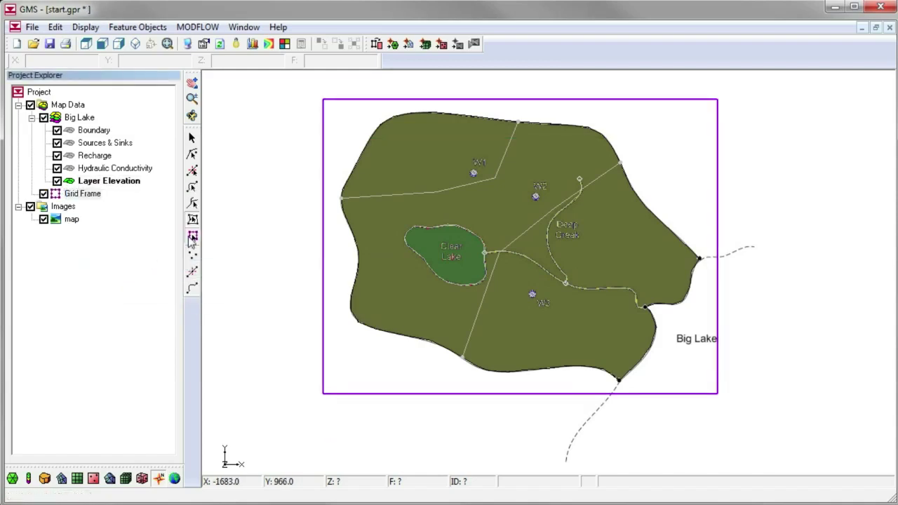
{"action": "left_click_drag", "start_coordinate": [728, 397], "coordinate": [704, 407]}
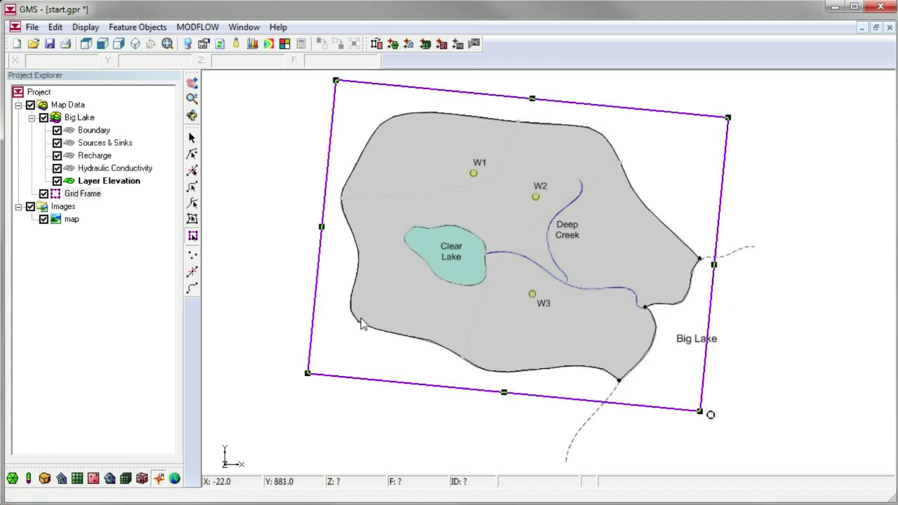
Map the Grid Frame to a 3D grid using all refine points, then create a new MODFLOW simulation
{"action": "right_click", "coordinate": [83, 195]}
{"action": "mouse_move", "coordinate": [117, 229]}
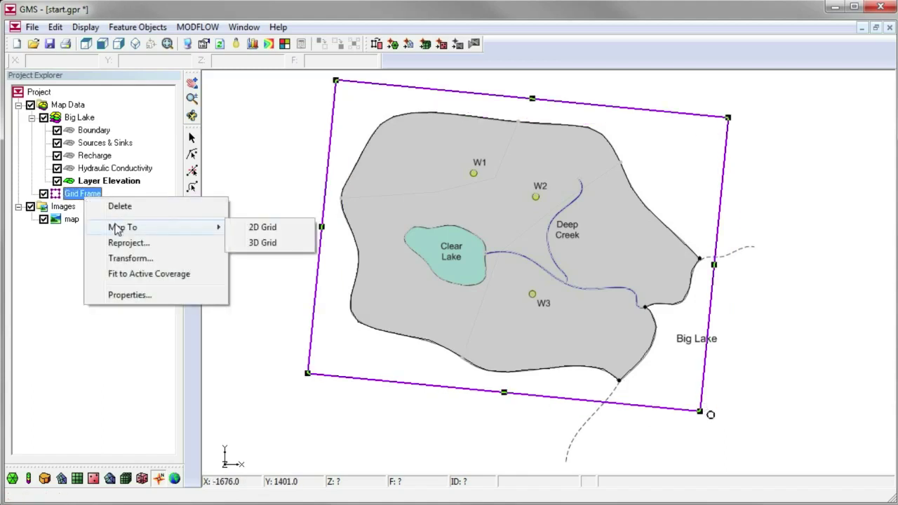
{"action": "left_click", "coordinate": [261, 243]}
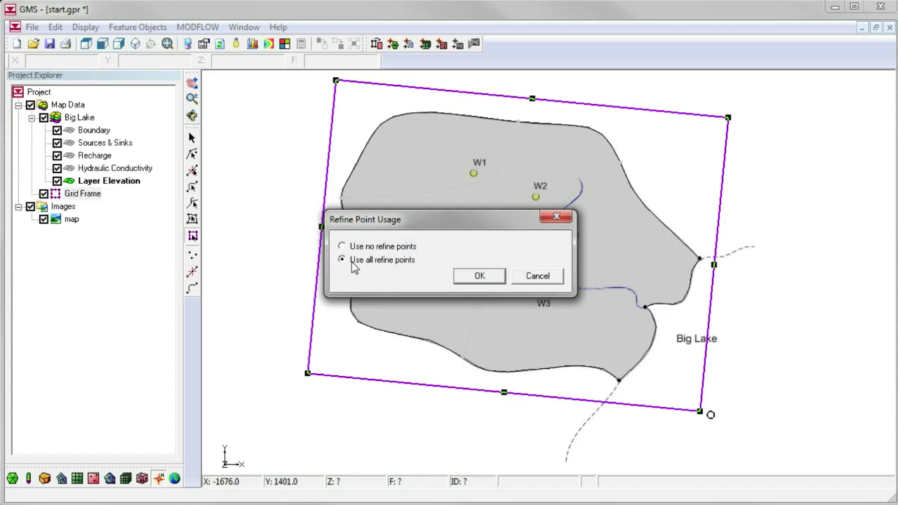
{"action": "left_click", "coordinate": [478, 276]}
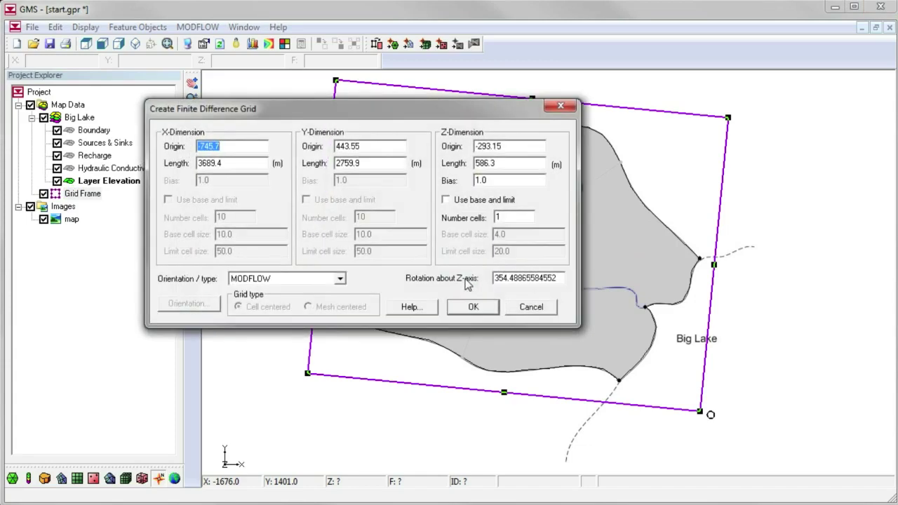
{"action": "left_click", "coordinate": [473, 308]}
{"action": "right_click", "coordinate": [76, 124]}
{"action": "left_click", "coordinate": [107, 200]}
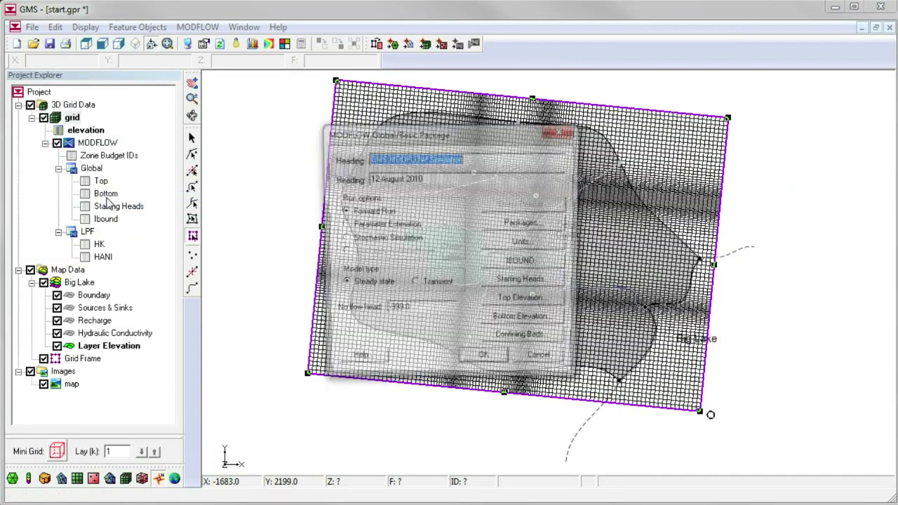
Accept default Global/Basic settings, activate cells in coverage, and map all applicable coverages to MODFLOW
{"action": "left_click", "coordinate": [484, 361]}
{"action": "left_click", "coordinate": [138, 27]}
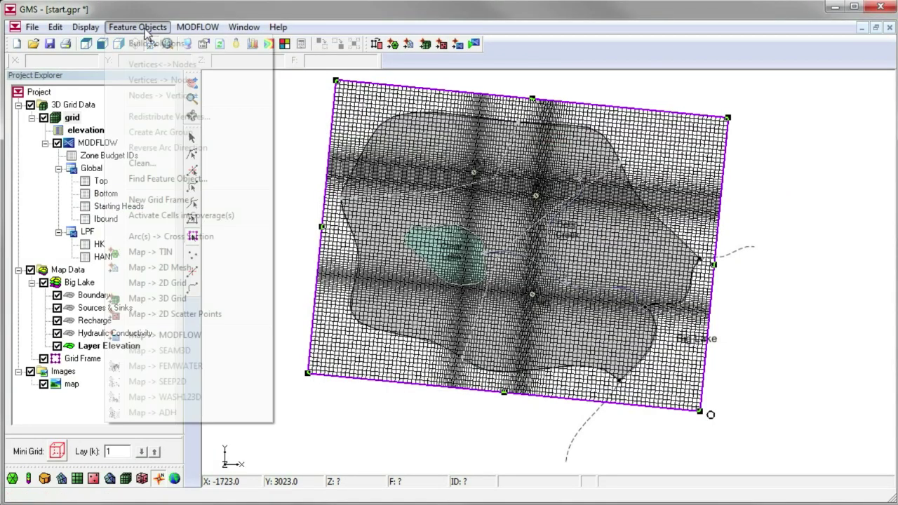
{"action": "left_click", "coordinate": [171, 216]}
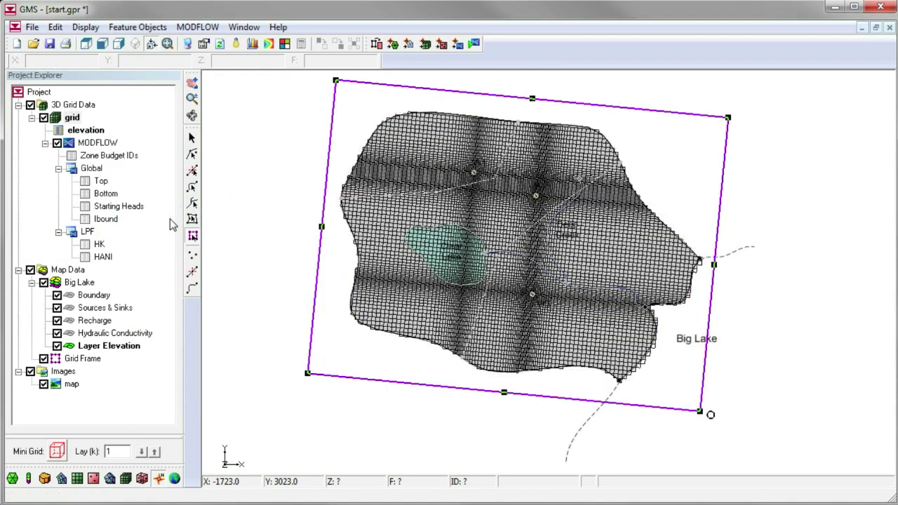
{"action": "left_click", "coordinate": [458, 44]}
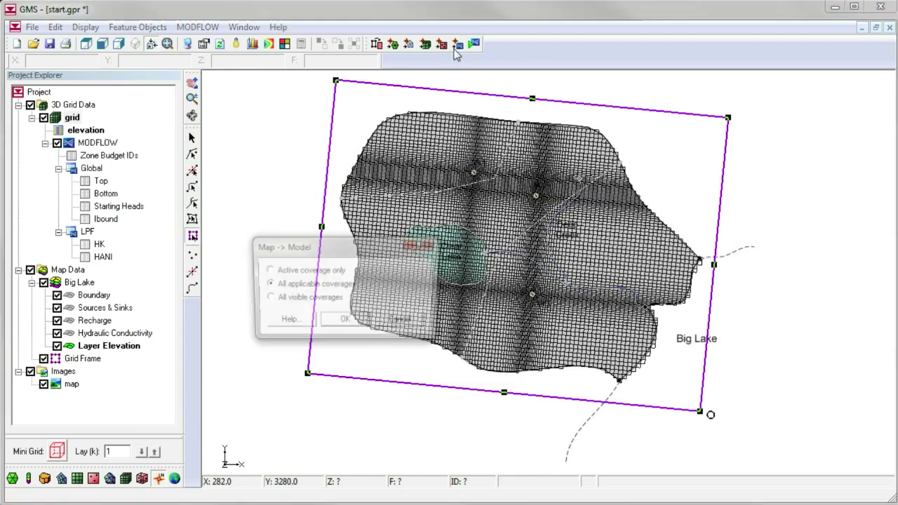
{"action": "left_click", "coordinate": [344, 322]}
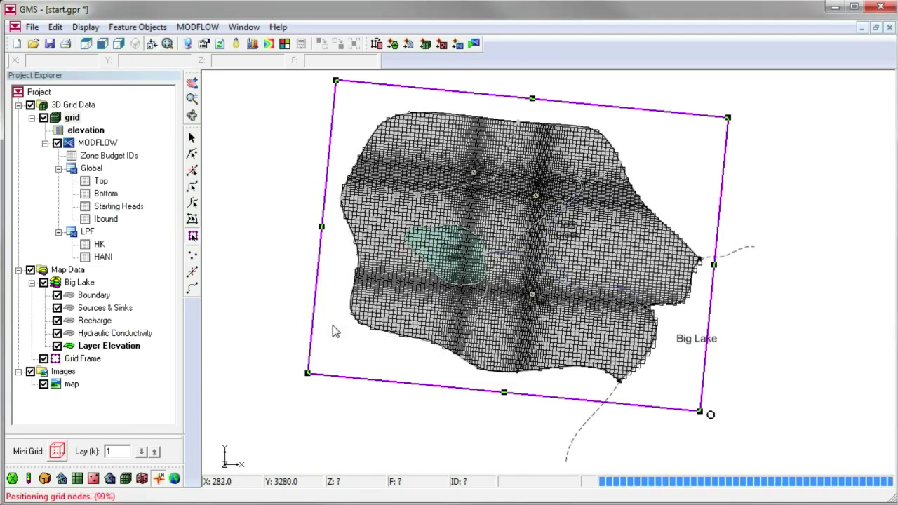
Set MODFLOW starting heads to a constant 120 for the layer in Global Options
{"action": "left_click", "coordinate": [198, 27]}
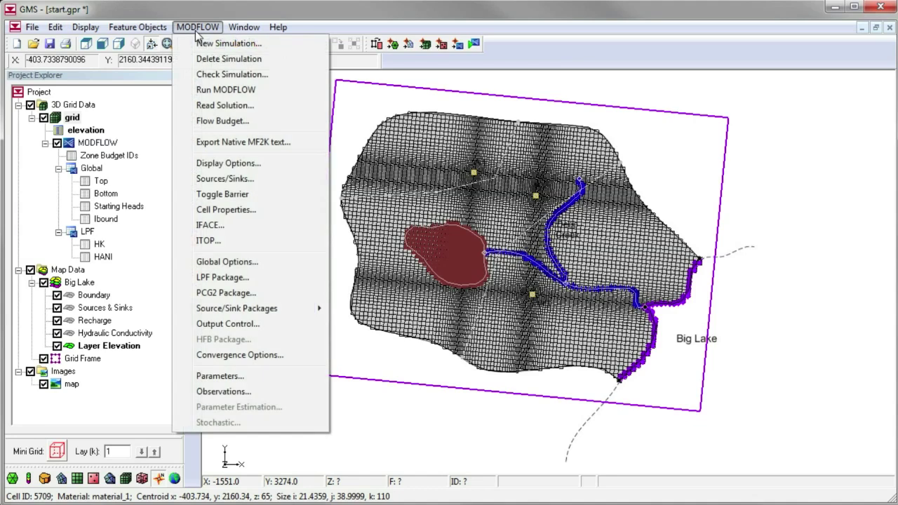
{"action": "left_click", "coordinate": [237, 265]}
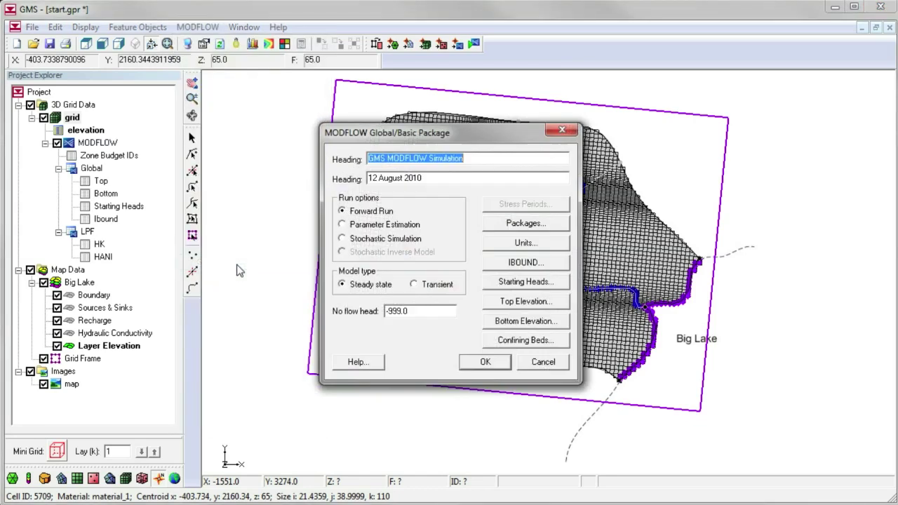
{"action": "left_click", "coordinate": [499, 283]}
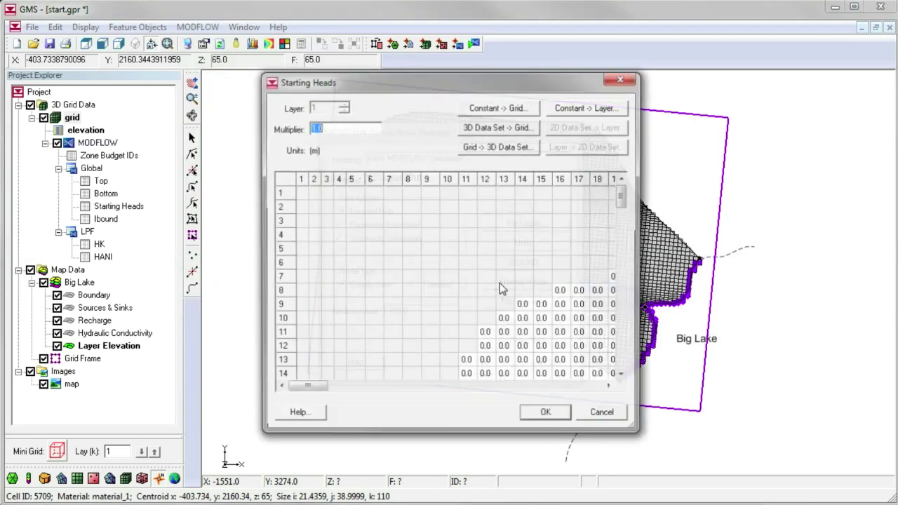
{"action": "left_click", "coordinate": [597, 107]}
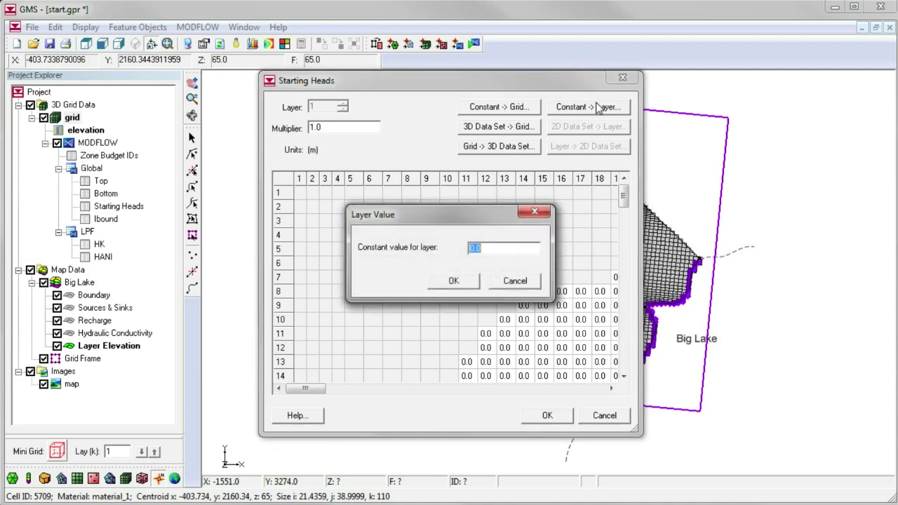
{"action": "type", "text": "120"}
{"action": "key", "text": "Return"}
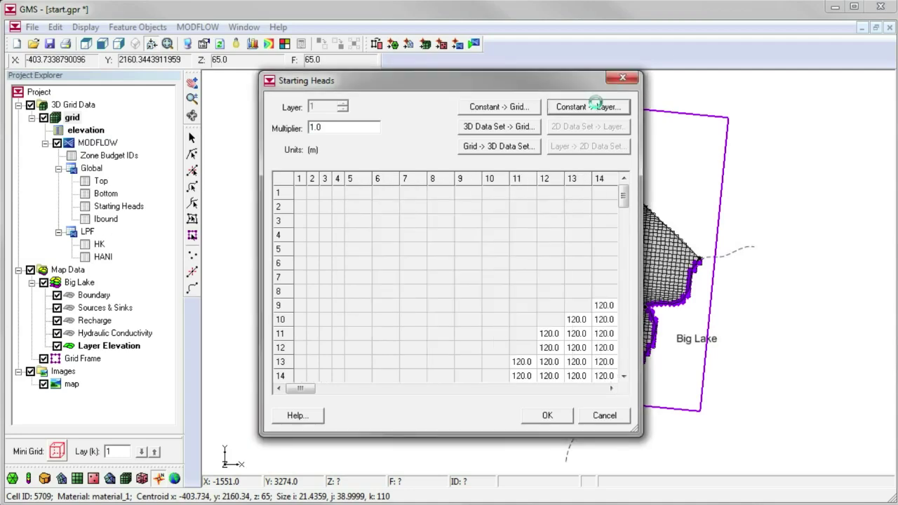
{"action": "left_click", "coordinate": [570, 417]}
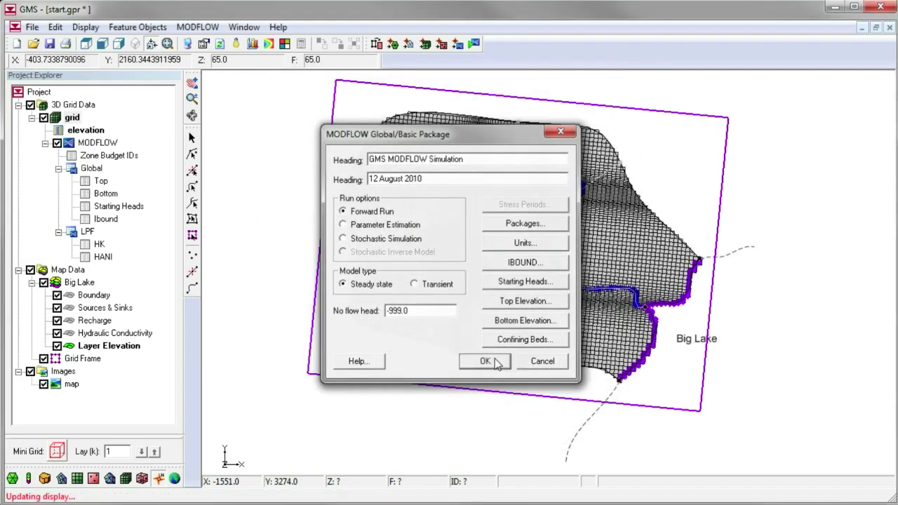
{"action": "left_click", "coordinate": [516, 361]}
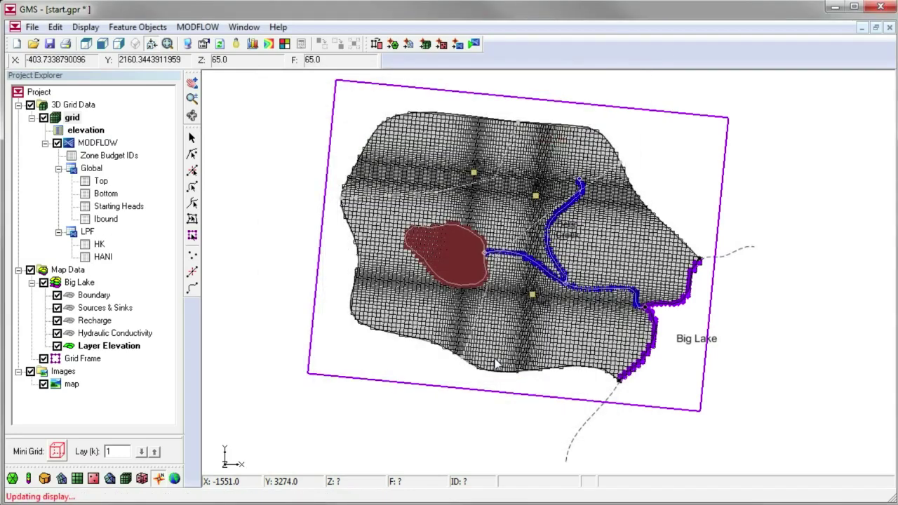
{"action": "left_click", "coordinate": [475, 45]}
Save the project when prompted, then close the finished MODFLOW run to read the solution
{"action": "left_click", "coordinate": [439, 291]}
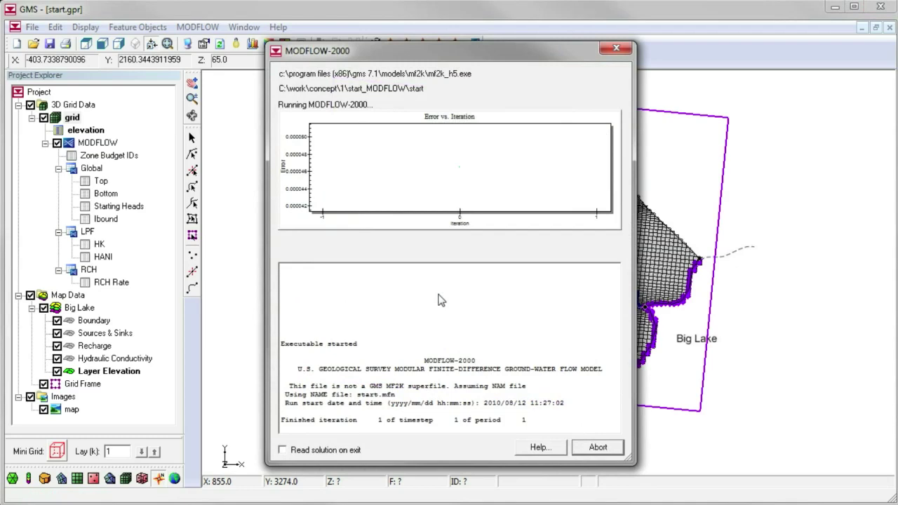
{"action": "left_click", "coordinate": [596, 446]}
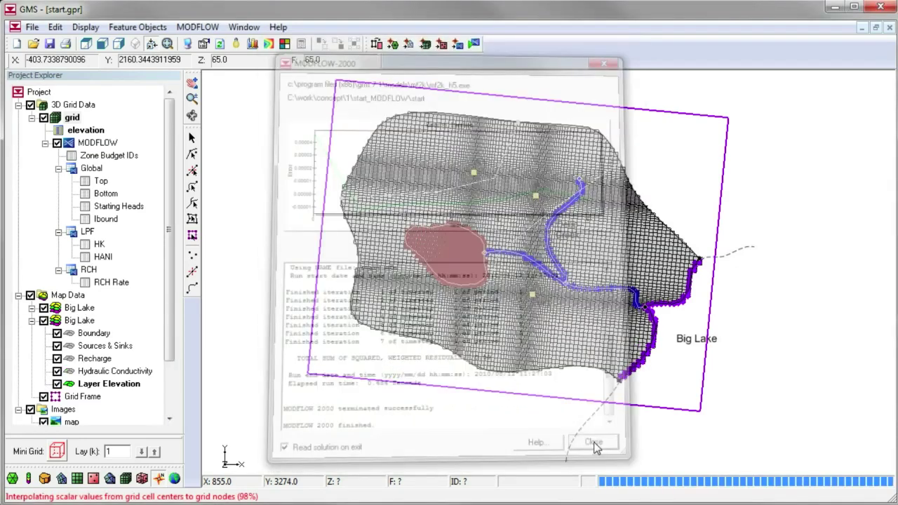